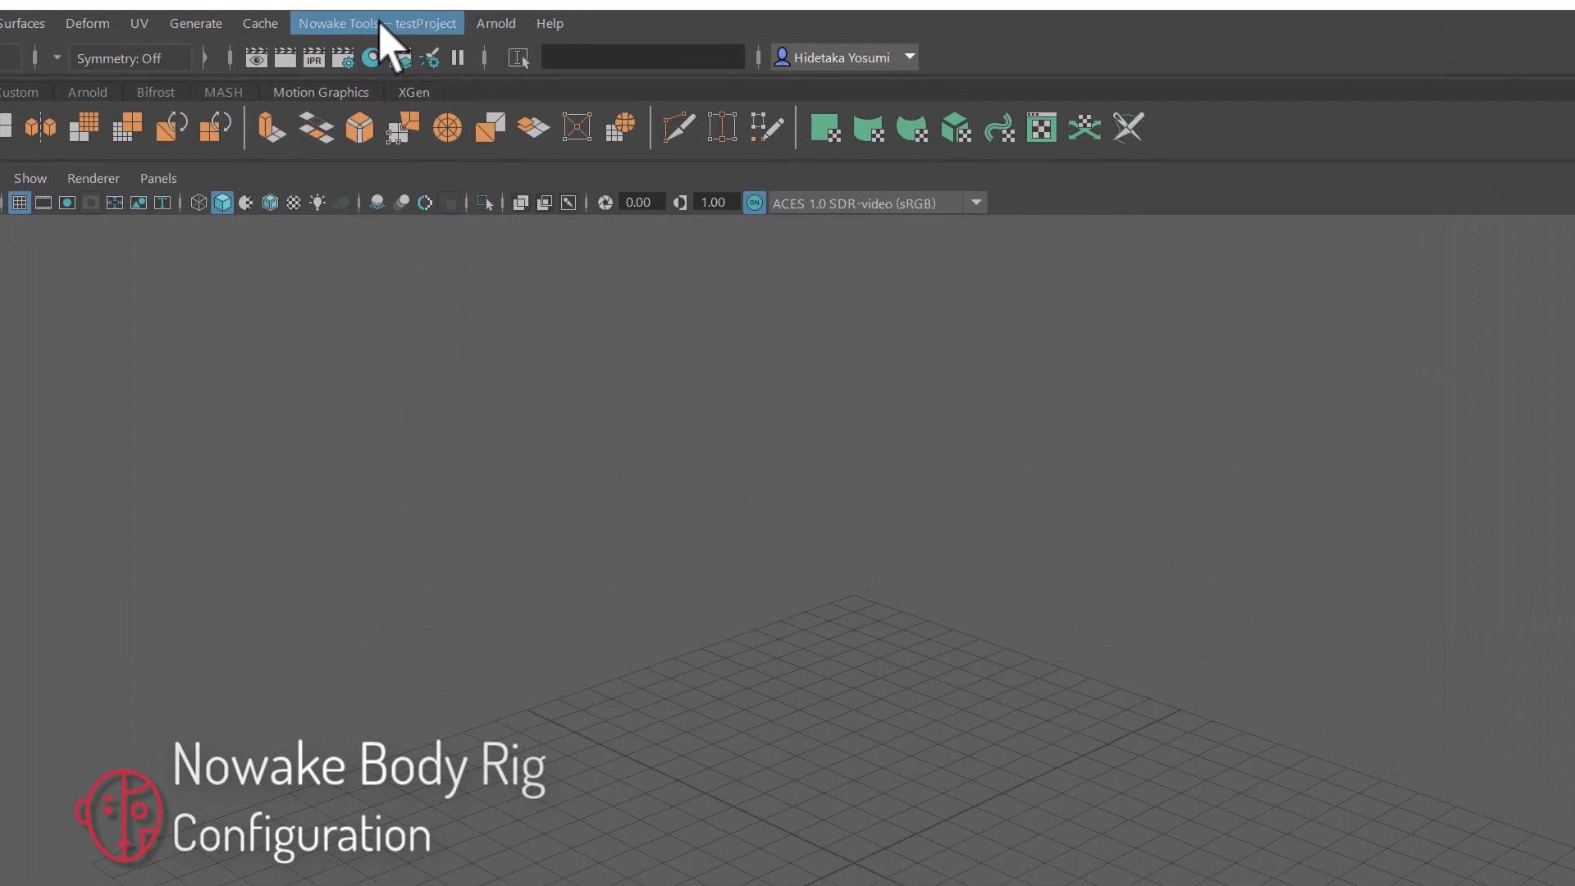
Open the Nowake Rig tool and load the testChar asset preset for the Char type.
{"action": "left_click", "coordinate": [380, 23]}
{"action": "mouse_move", "coordinate": [481, 61]}
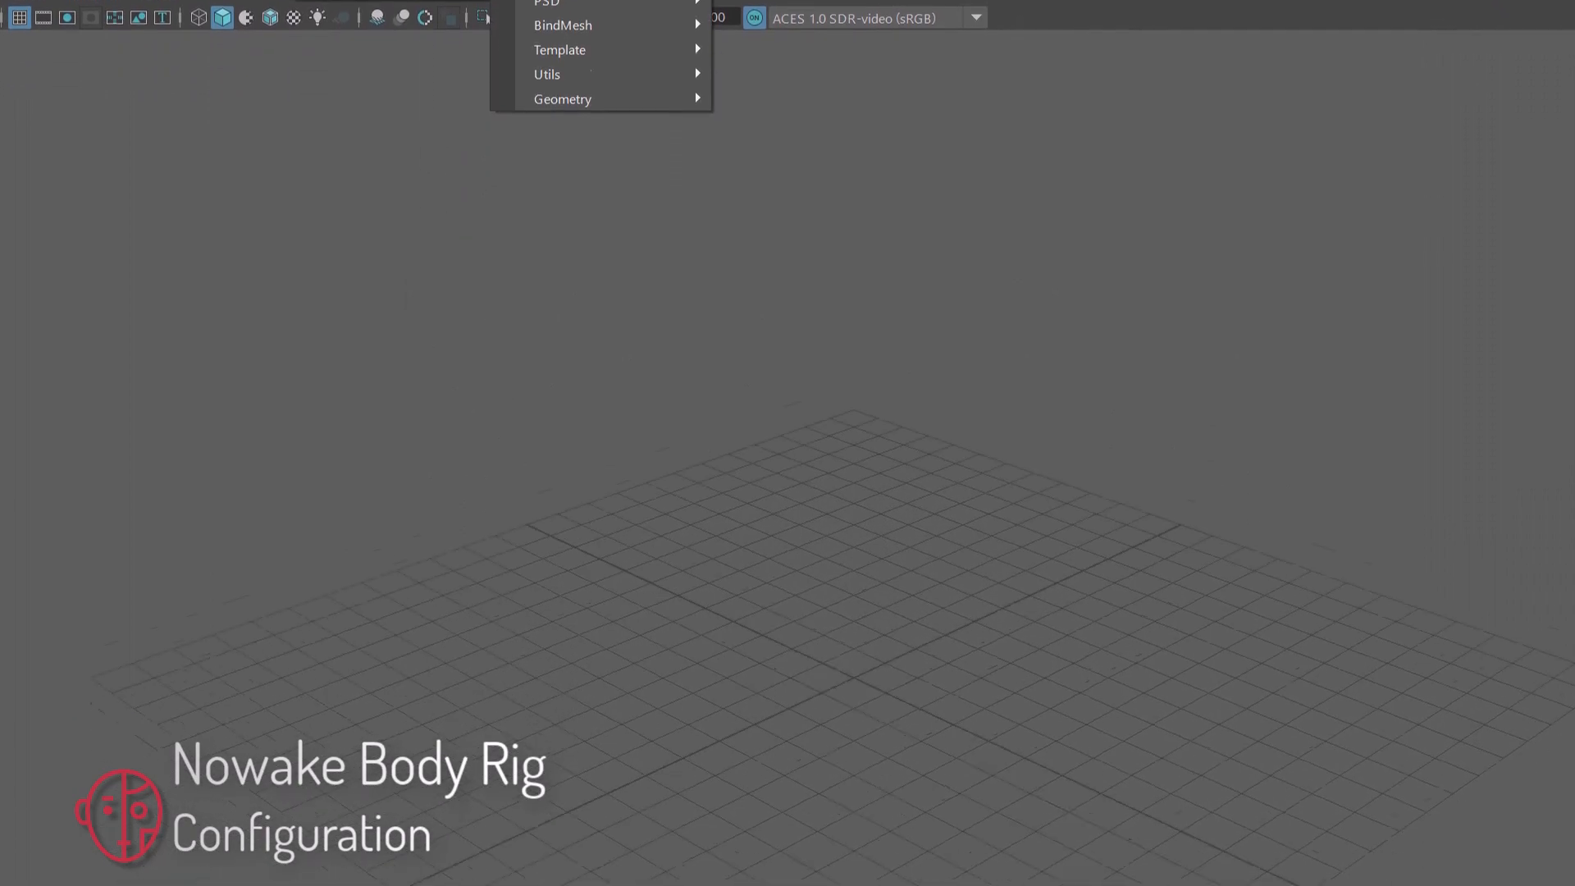
{"action": "left_click", "coordinate": [591, 0]}
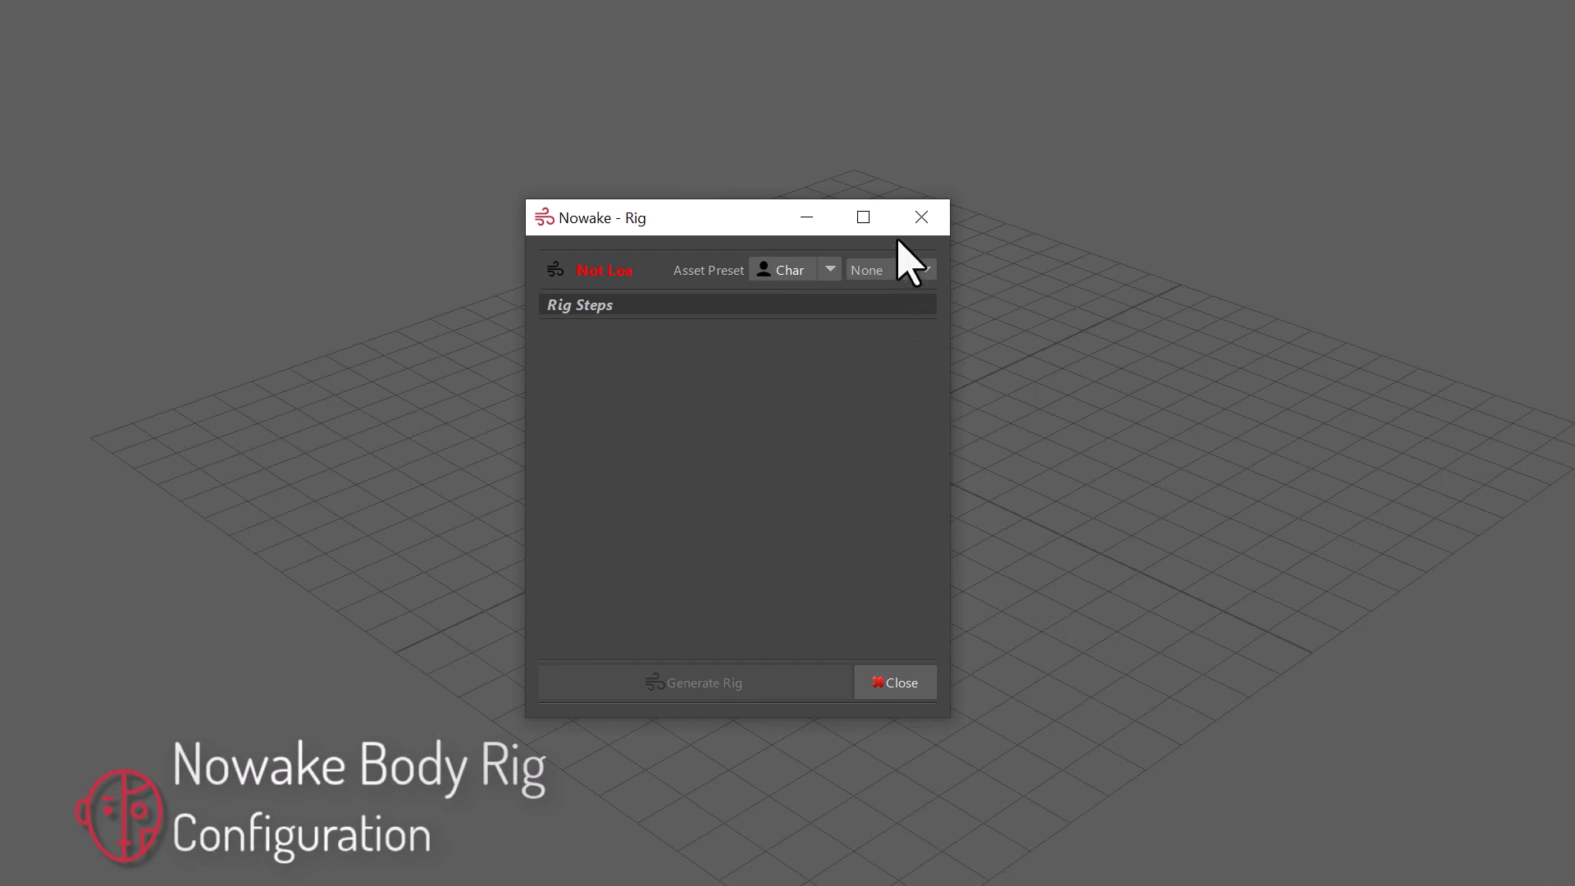
{"action": "left_click", "coordinate": [897, 273]}
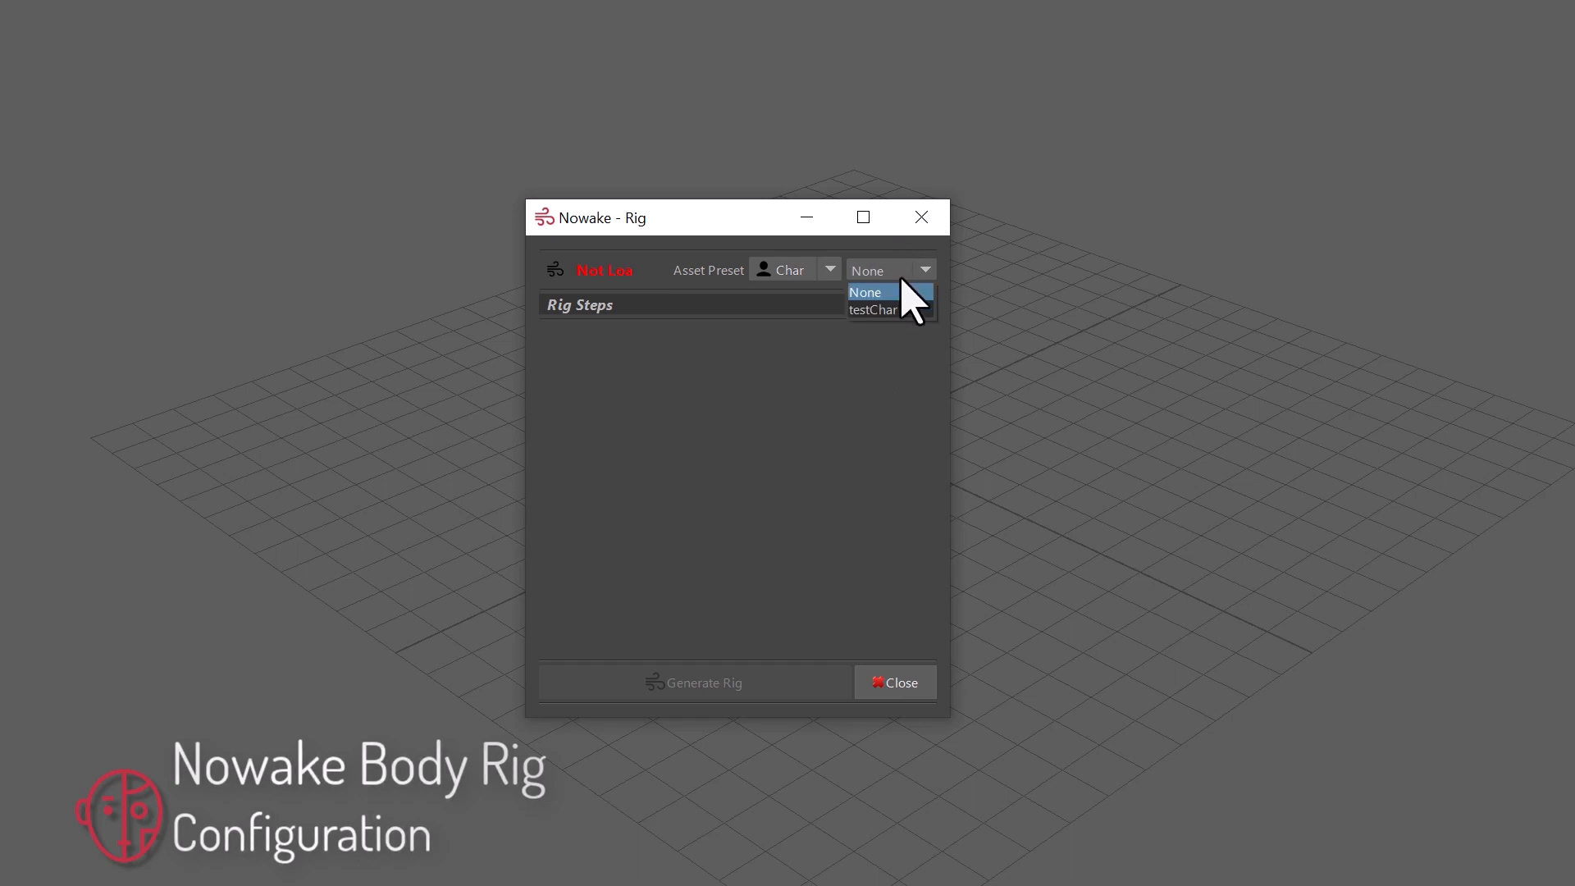
{"action": "left_click", "coordinate": [873, 310]}
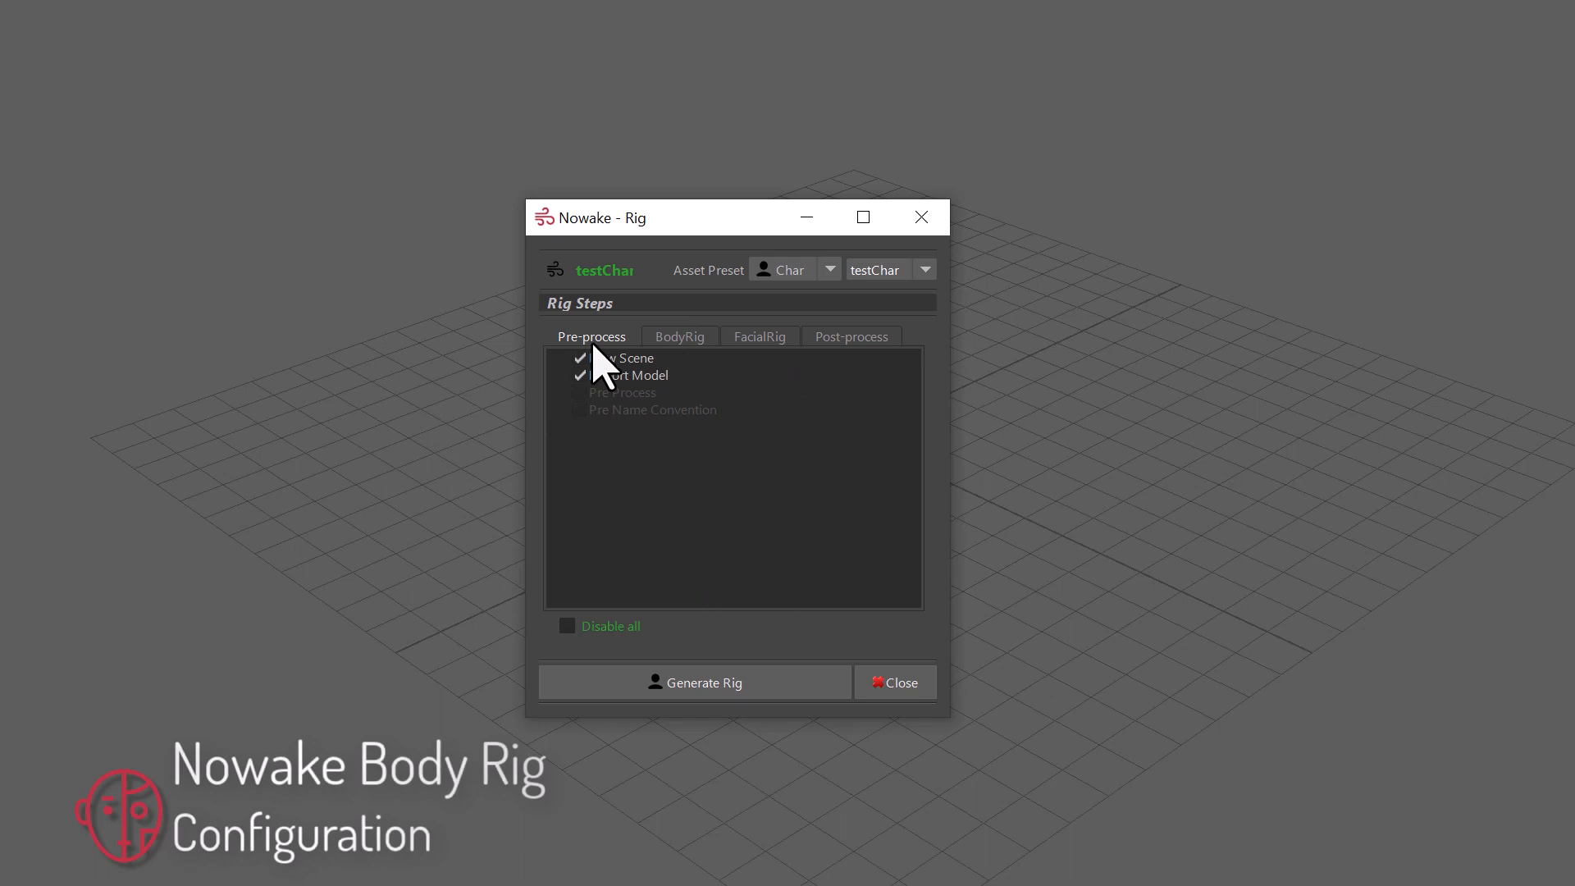
Review the rig steps listed under BodyRig, FacialRig, Post-process and Pre-process.
{"action": "left_click", "coordinate": [666, 337]}
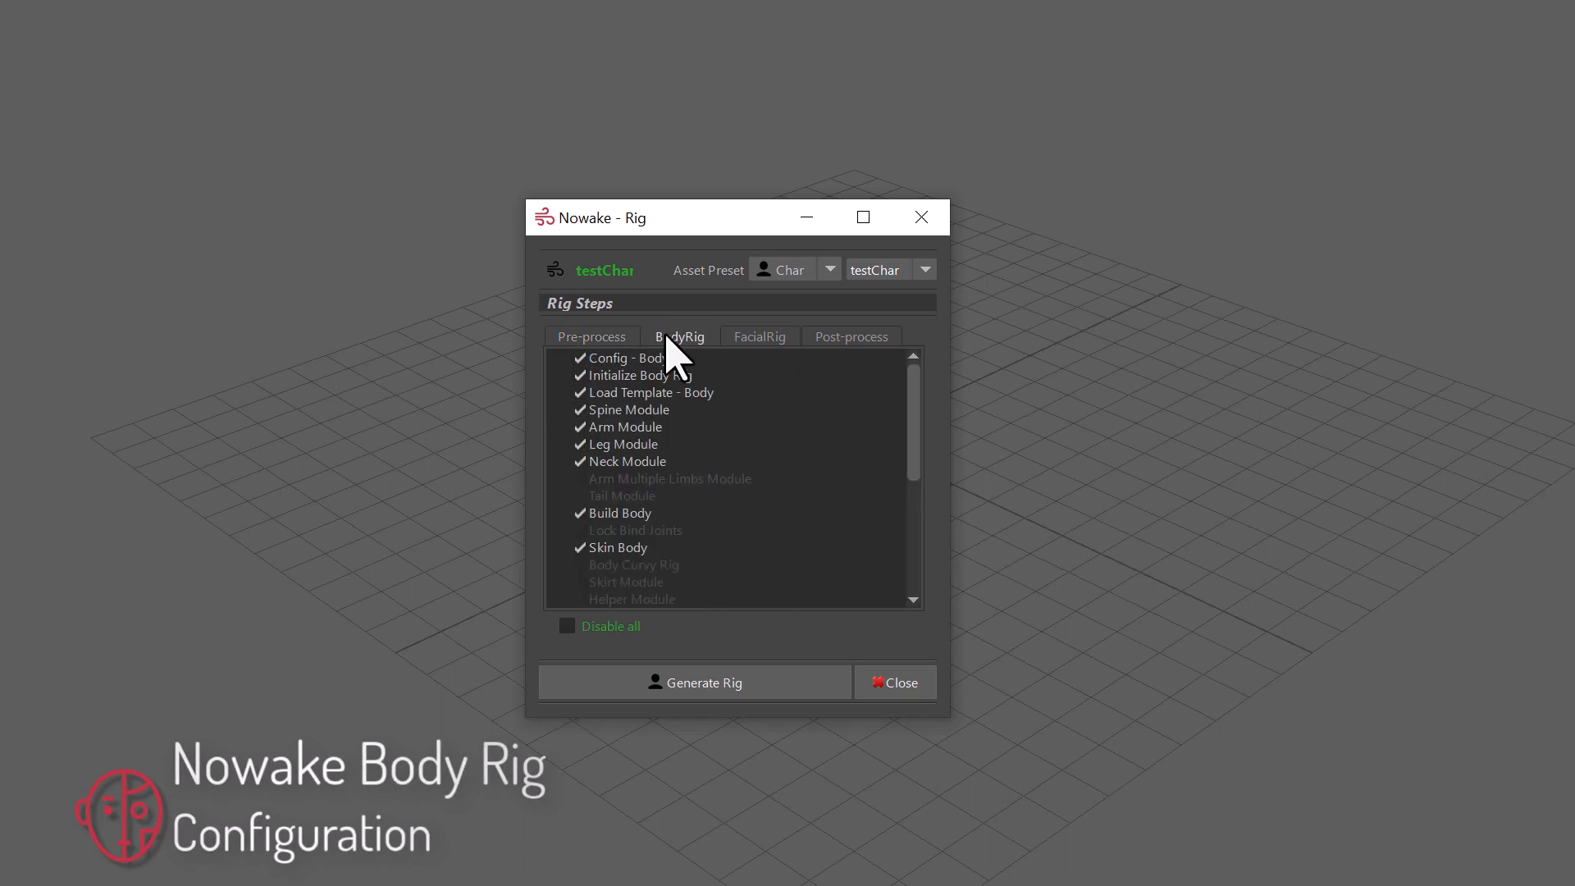
{"action": "left_click", "coordinate": [754, 338]}
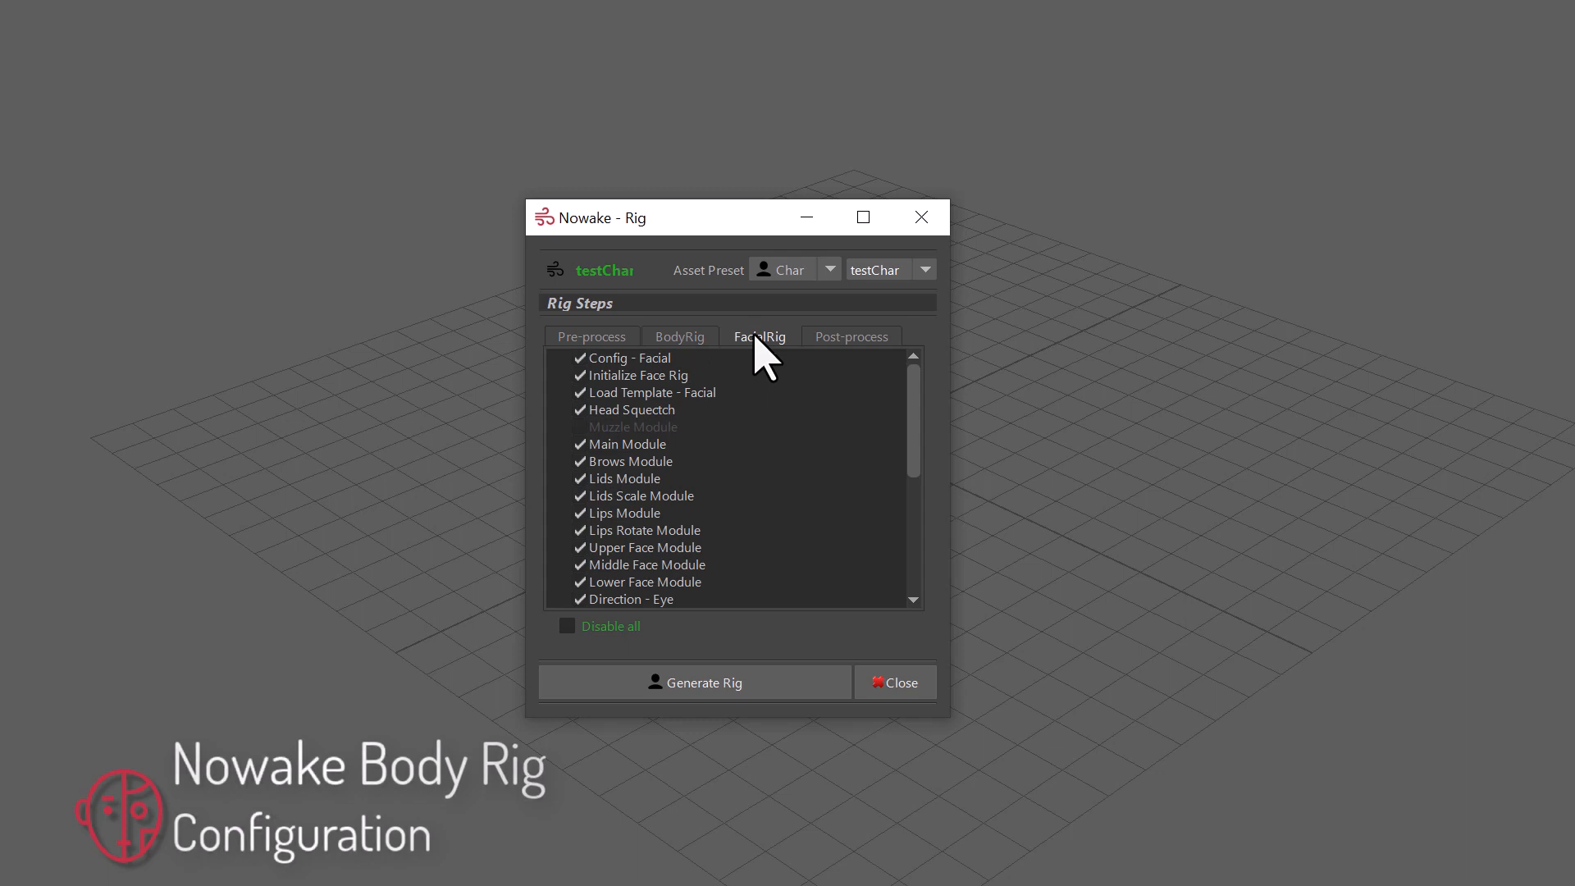
{"action": "left_click", "coordinate": [859, 338]}
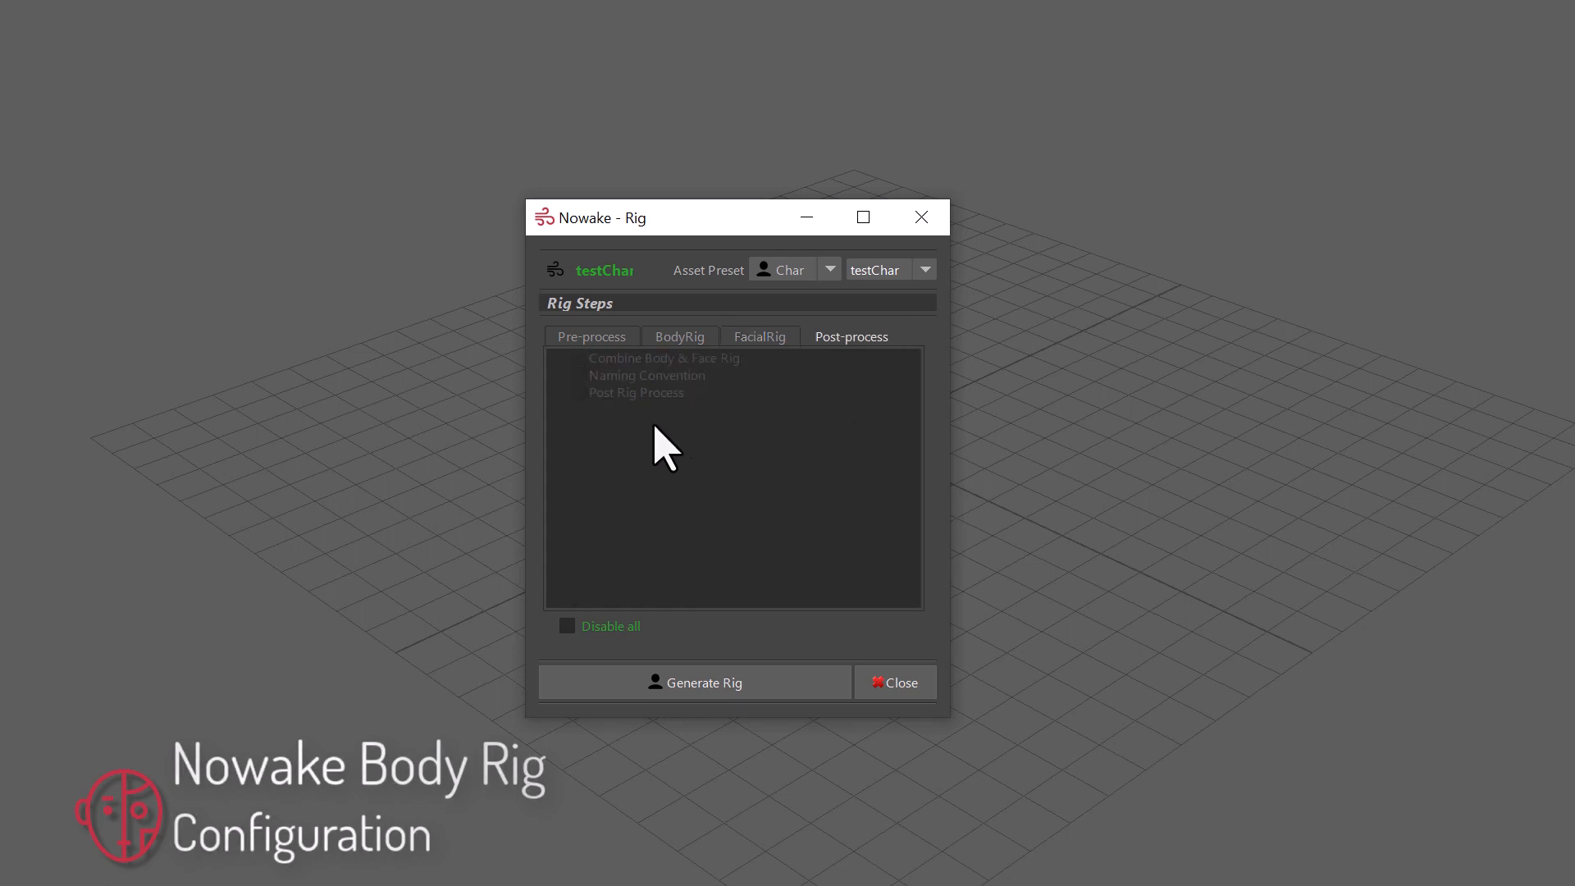
{"action": "left_click", "coordinate": [603, 345]}
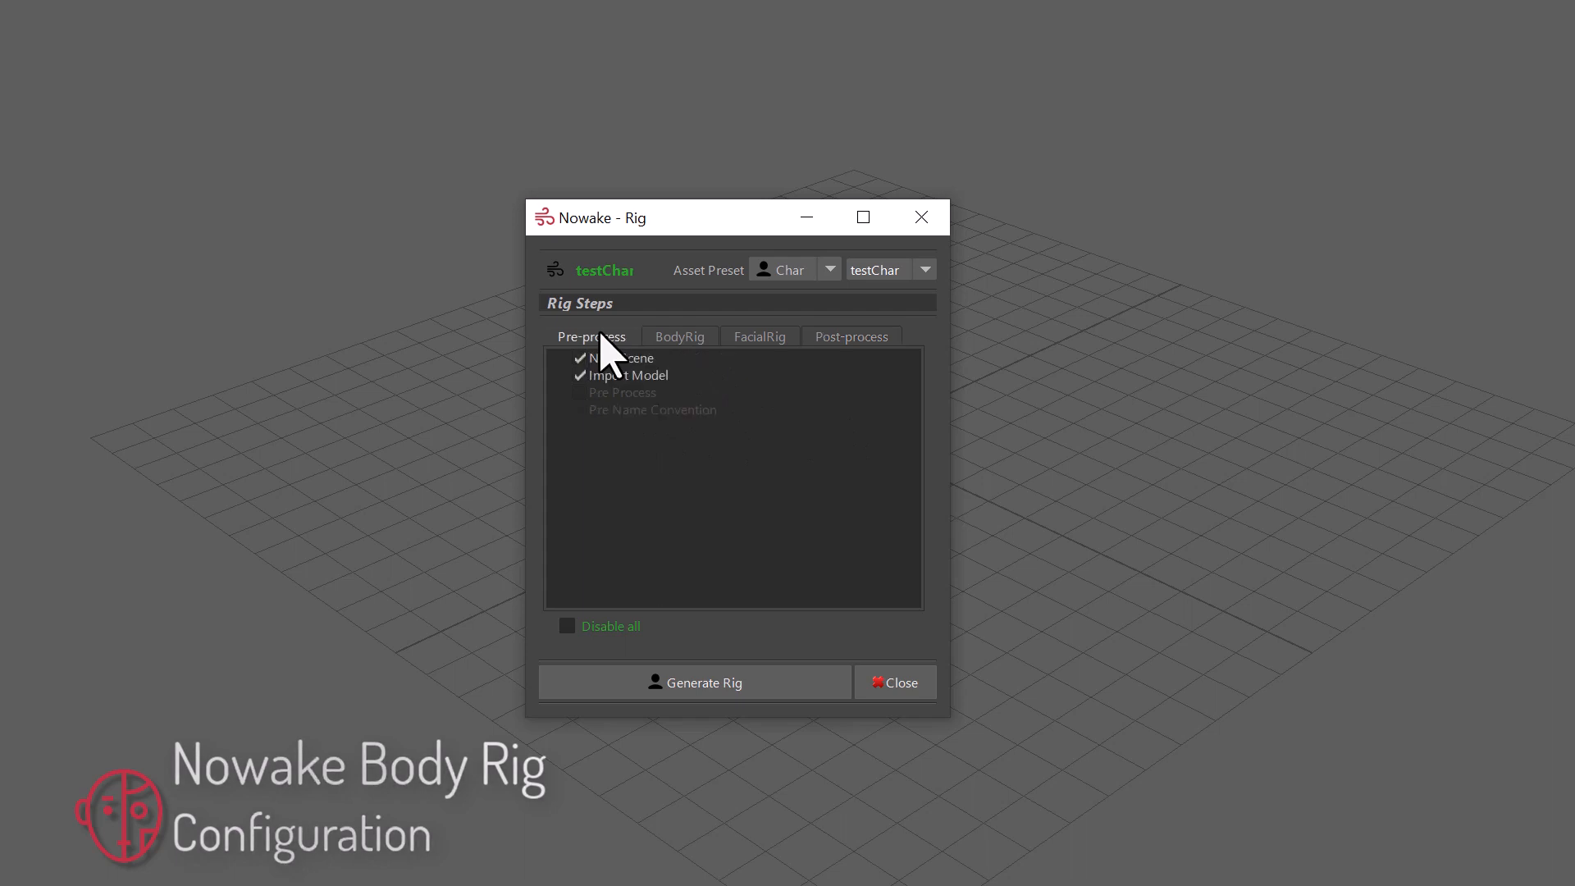
Open the BodyRig Arm Module's parameters, enlarge the dialog to examine them, and close it without changes.
{"action": "left_click", "coordinate": [676, 339]}
{"action": "double_click", "coordinate": [635, 427]}
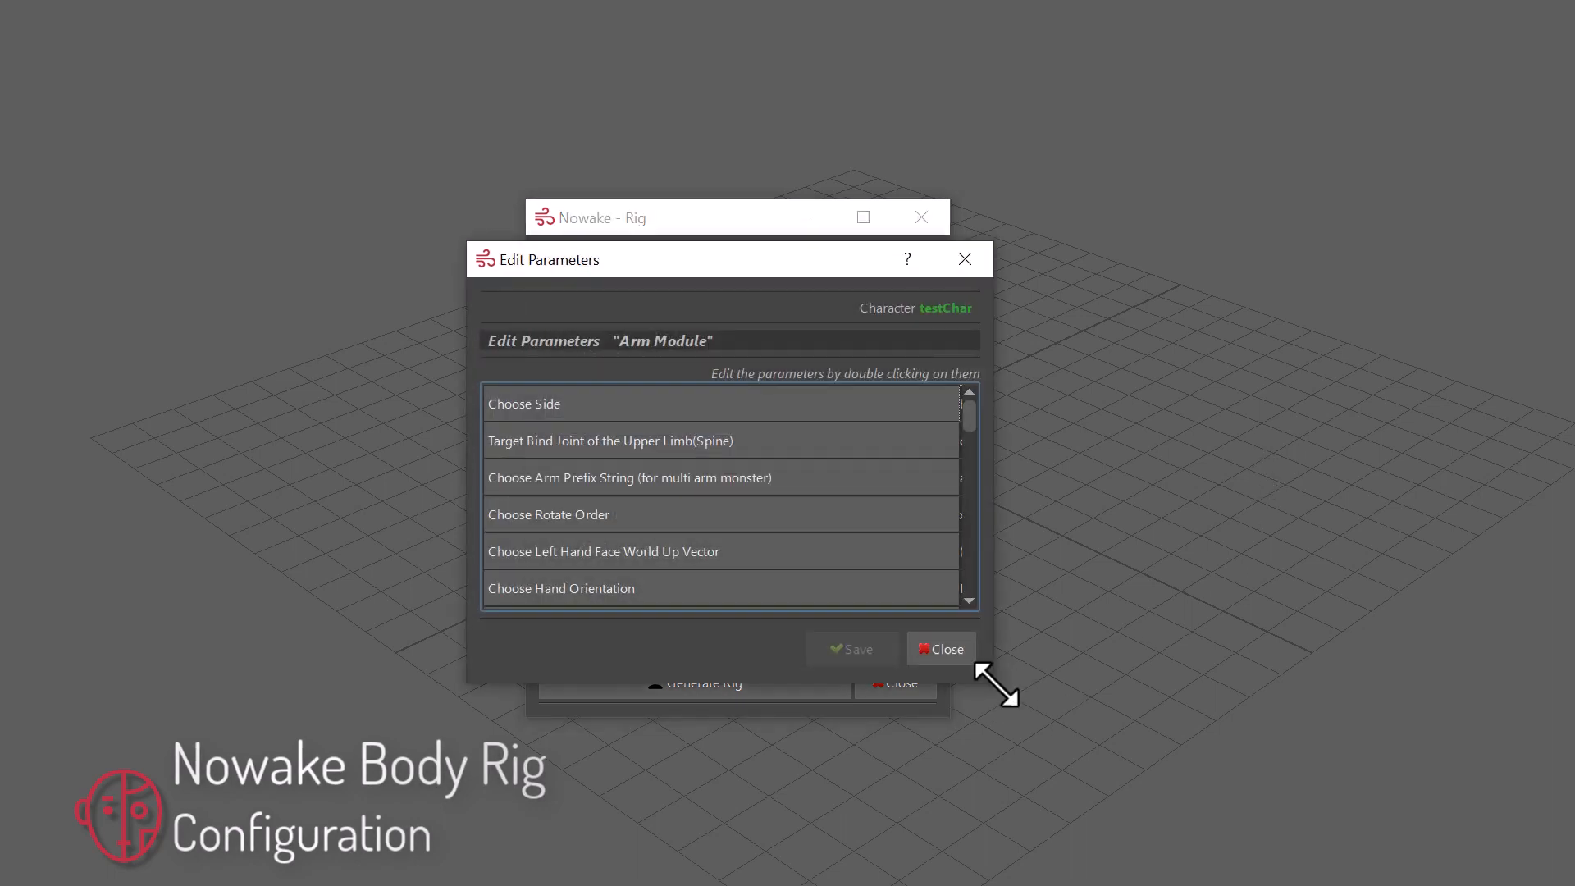
{"action": "left_click_drag", "start_coordinate": [993, 683], "coordinate": [1392, 867]}
{"action": "scroll", "coordinate": [1205, 587], "scroll_direction": "down", "scroll_amount": 8}
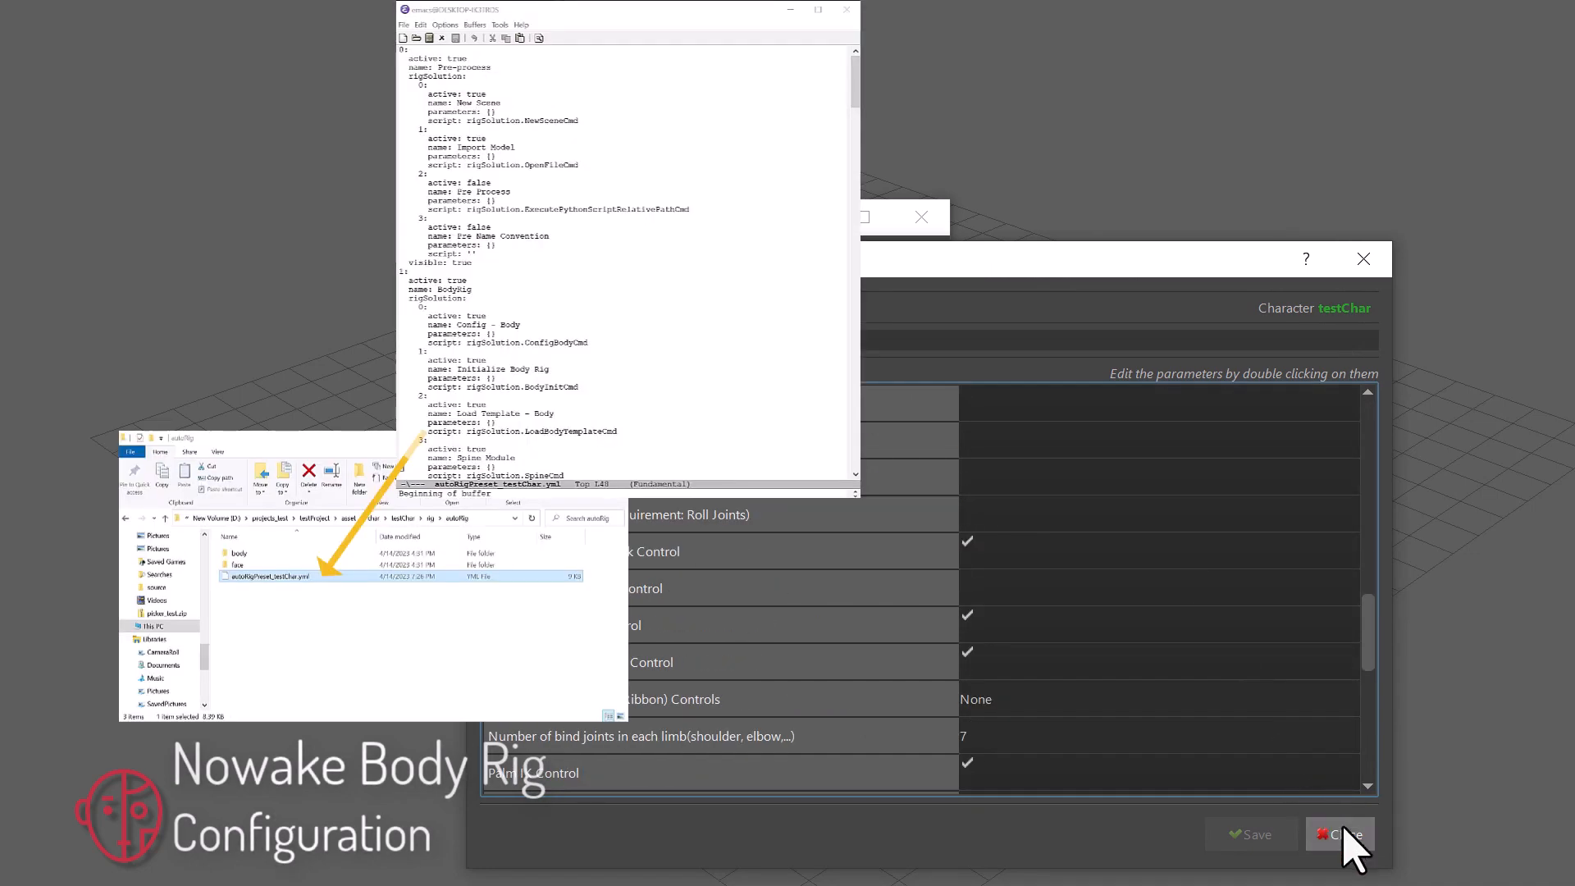
{"action": "left_click", "coordinate": [1340, 834]}
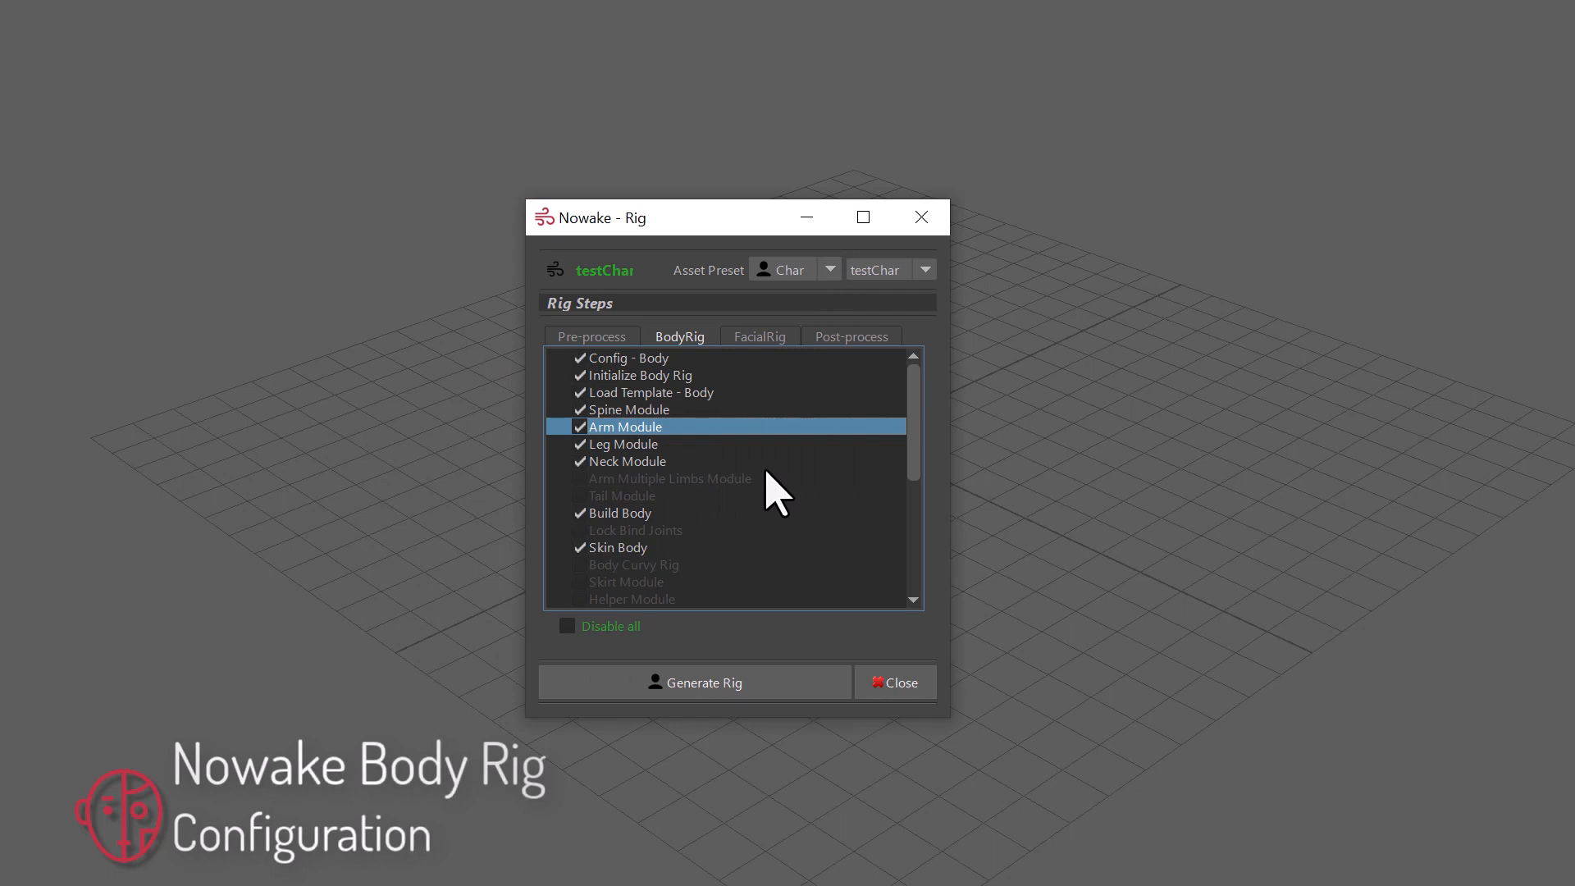
Set the Import File of the Pre-process Import Model step to model/testChar_model.ma and save the parameters.
{"action": "left_click", "coordinate": [608, 338]}
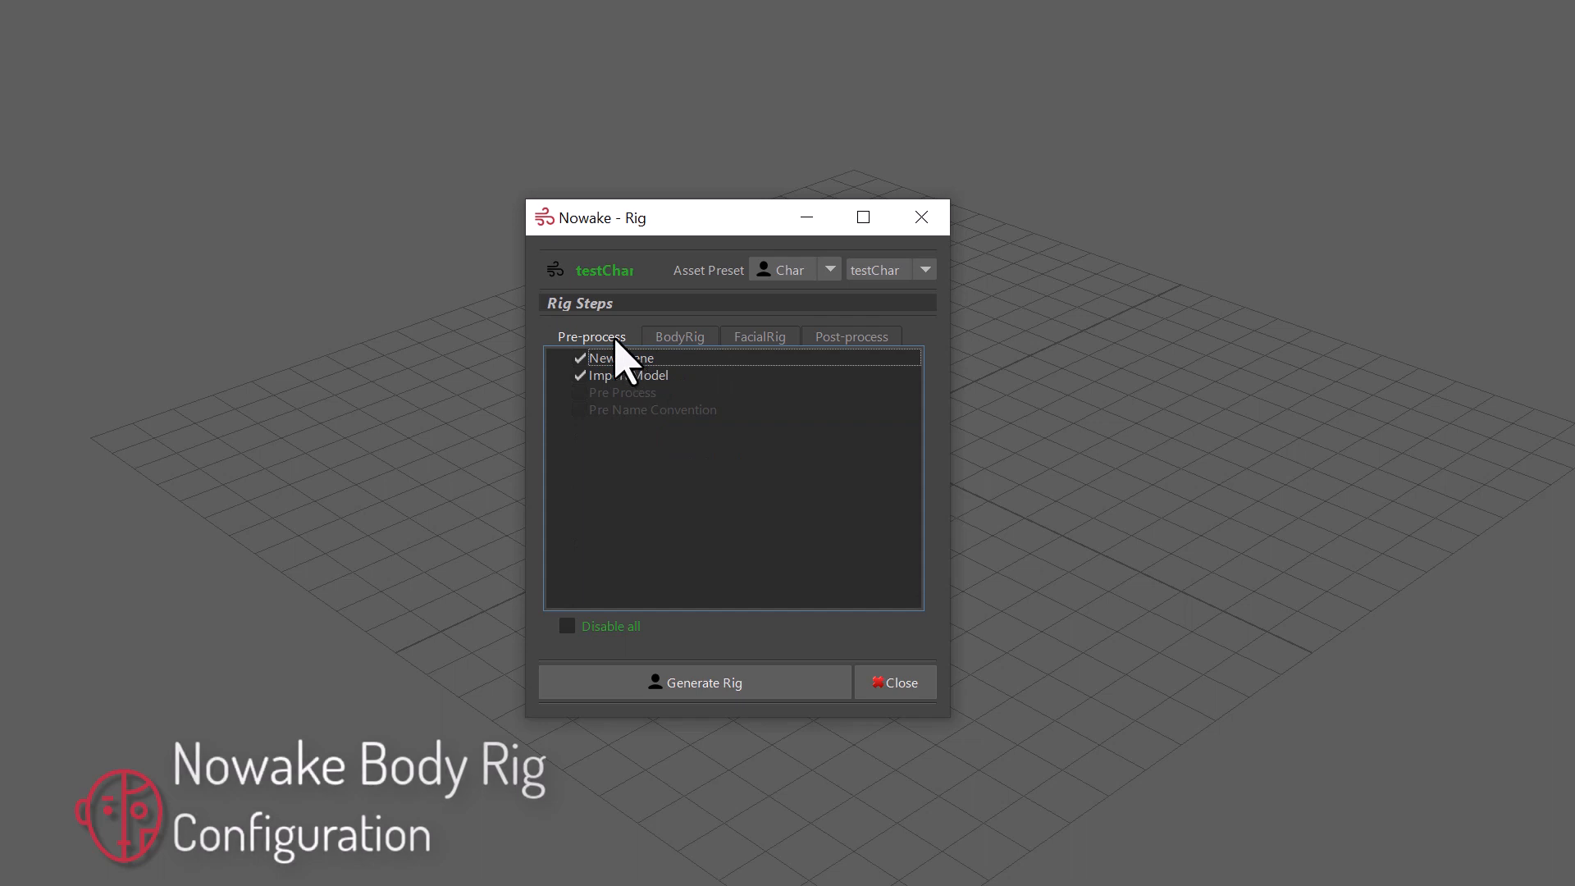
{"action": "left_click", "coordinate": [640, 379]}
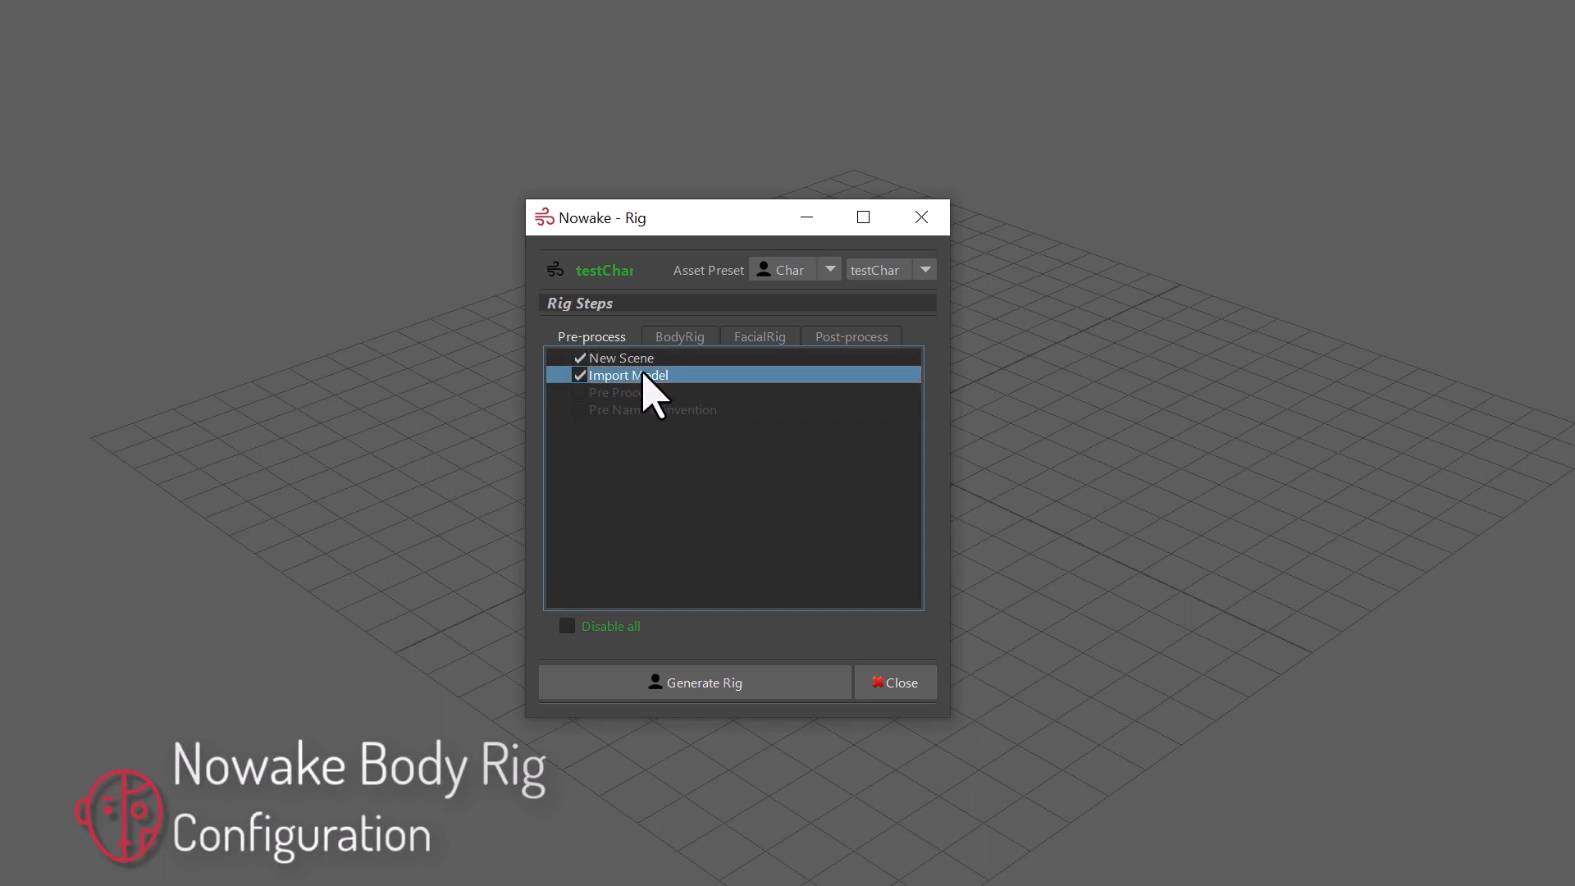
{"action": "double_click", "coordinate": [642, 373]}
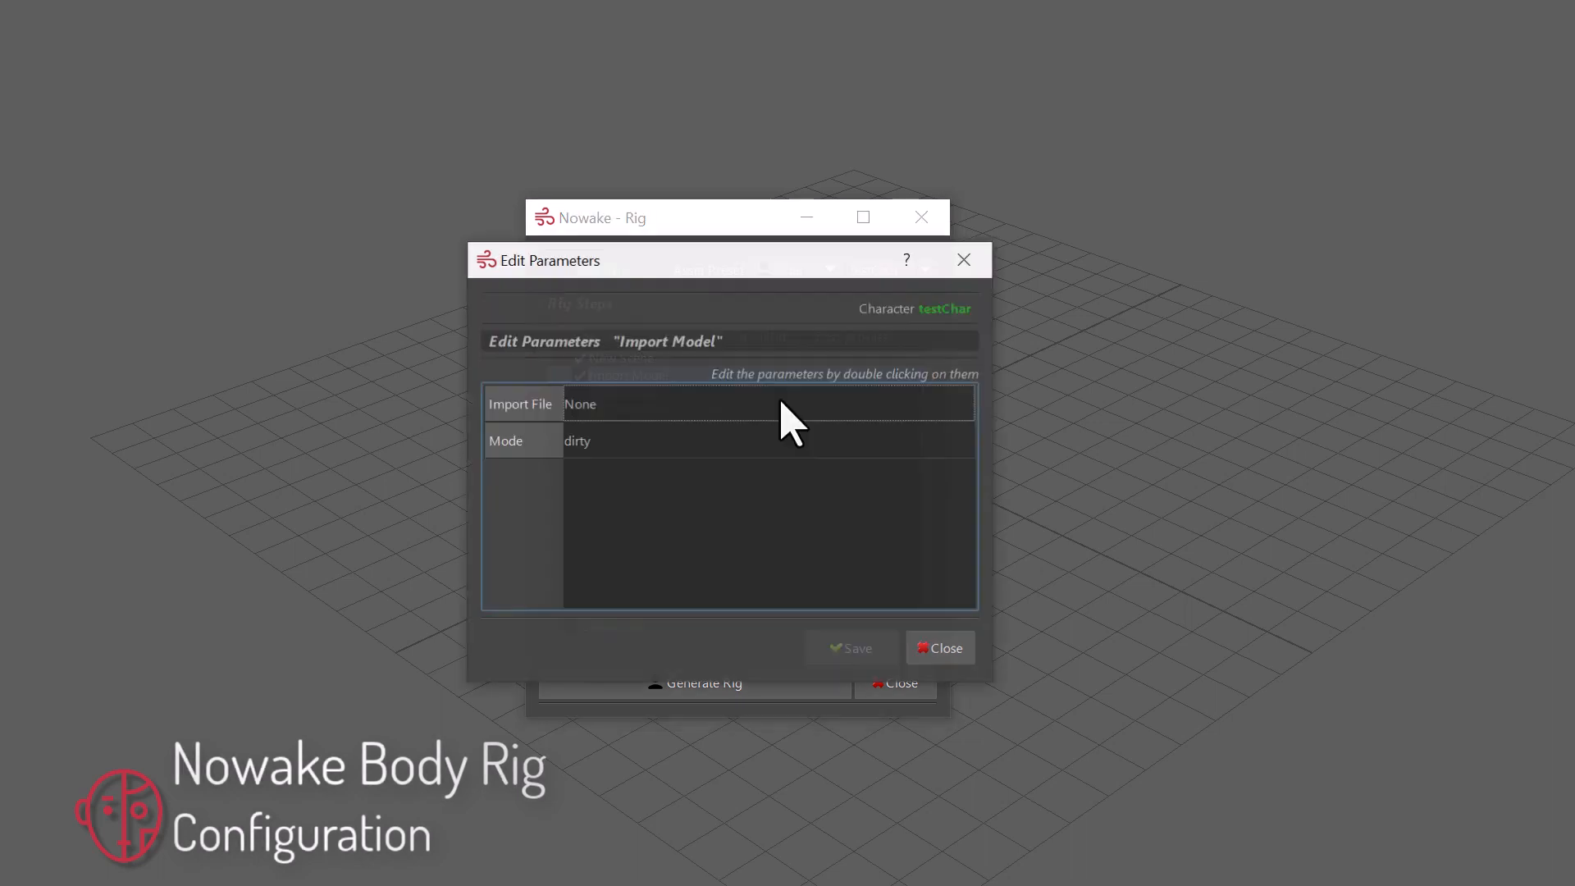
{"action": "double_click", "coordinate": [620, 403]}
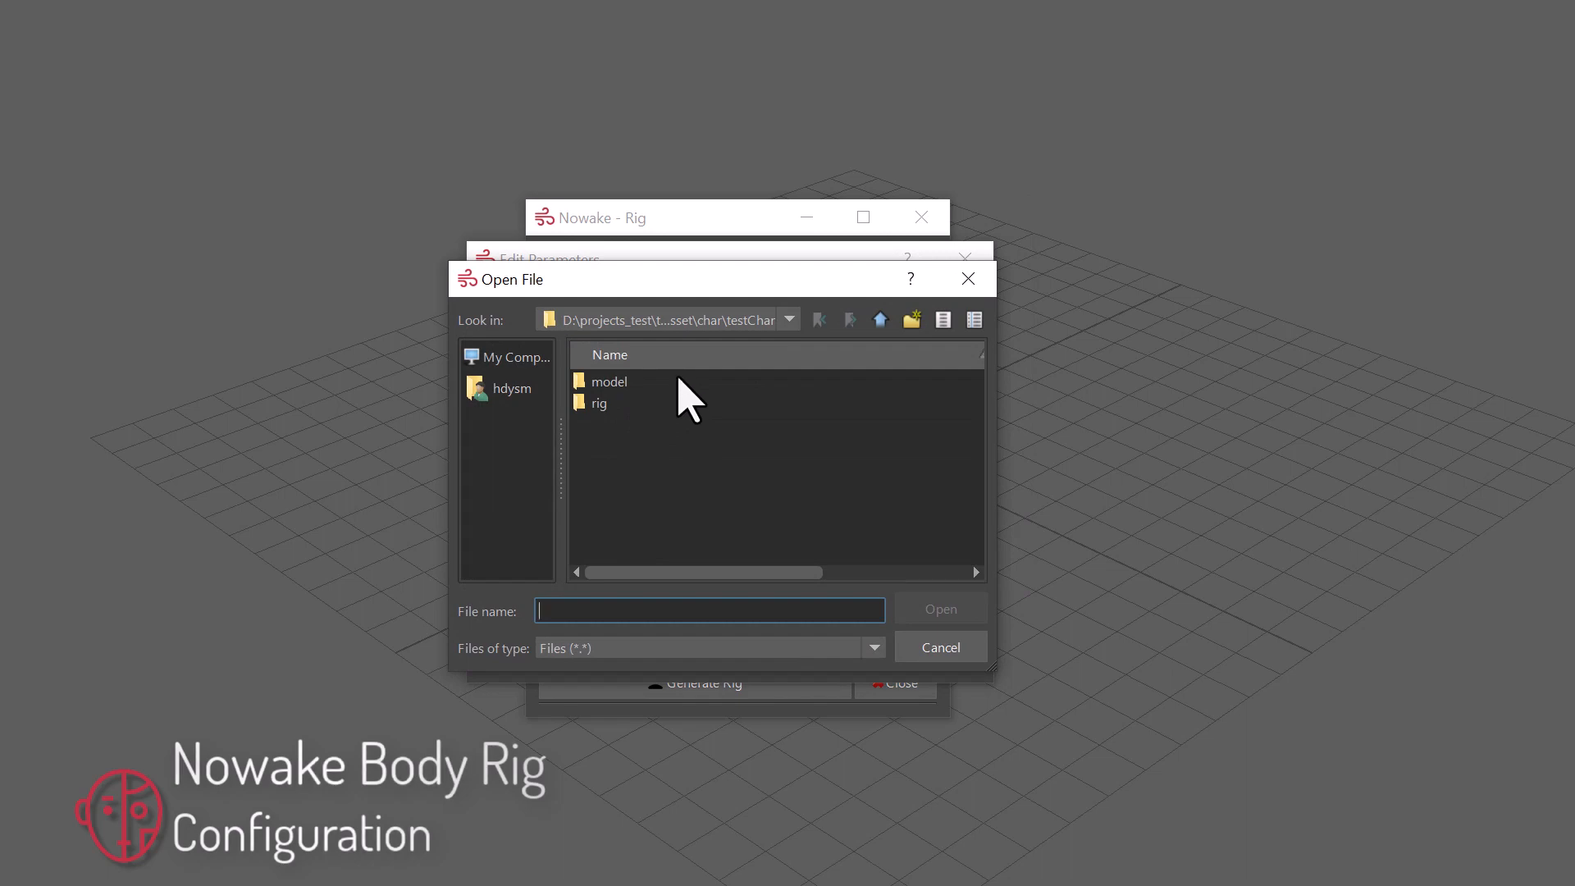
{"action": "double_click", "coordinate": [678, 382]}
{"action": "left_click", "coordinate": [683, 382]}
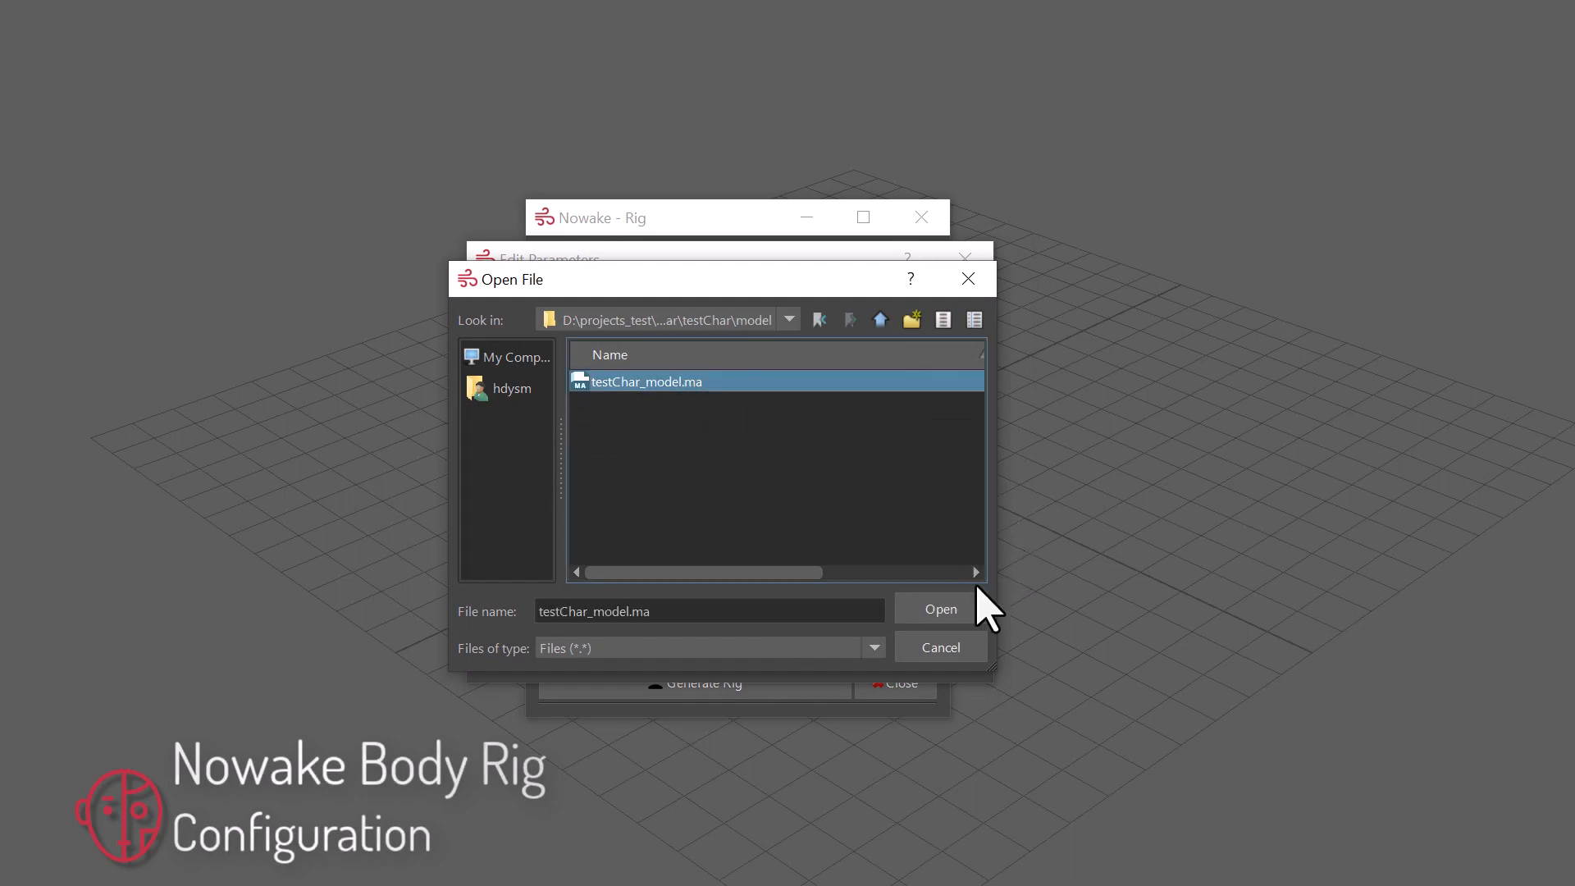
{"action": "left_click", "coordinate": [956, 602]}
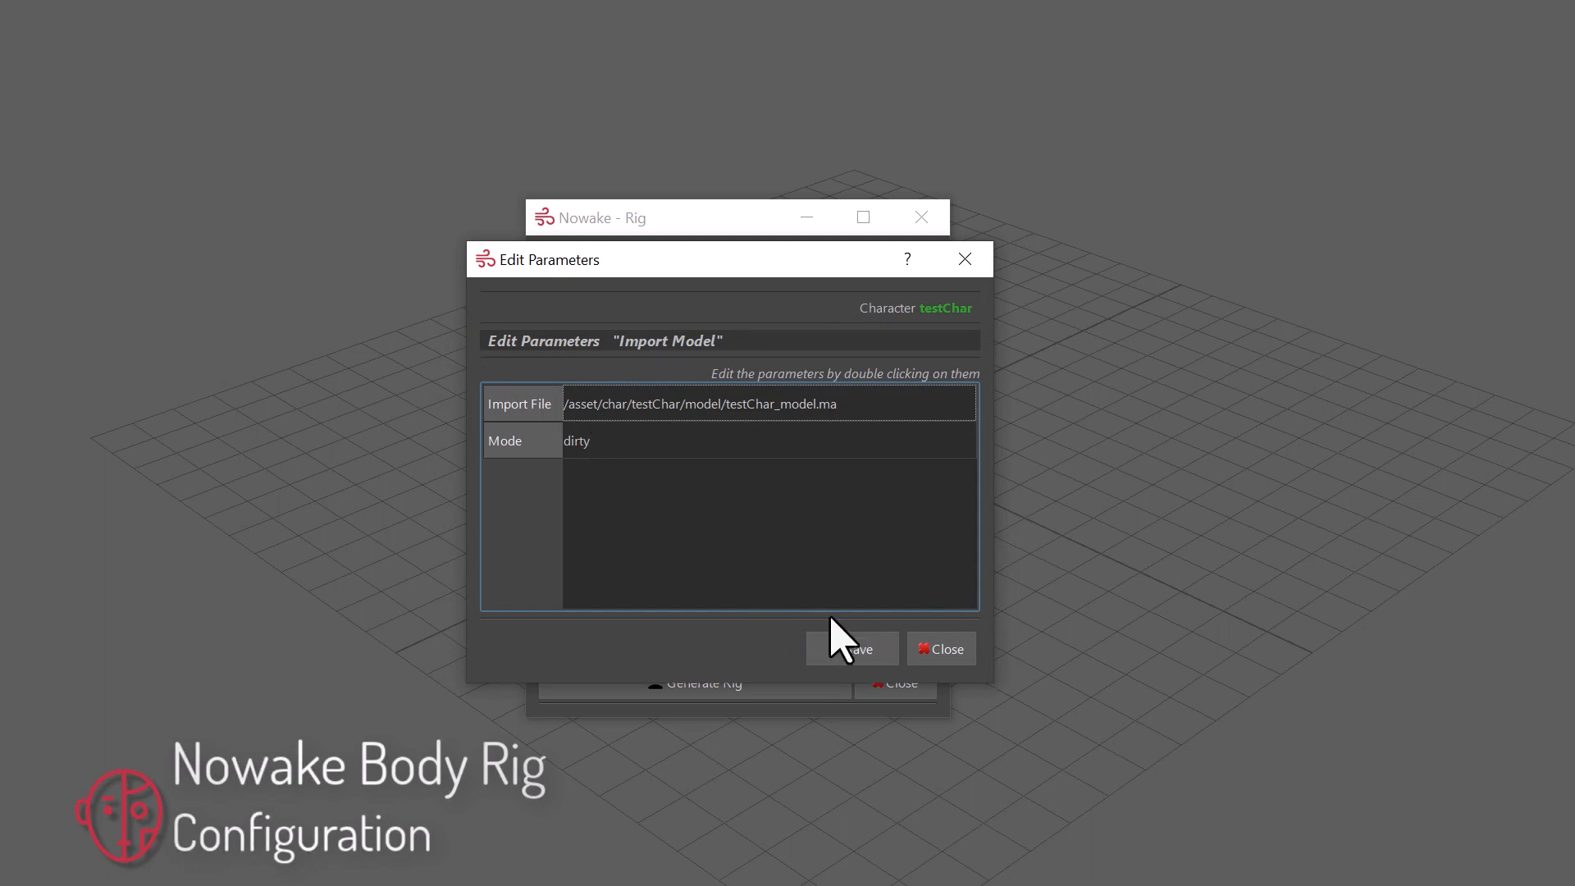
{"action": "left_click", "coordinate": [837, 648]}
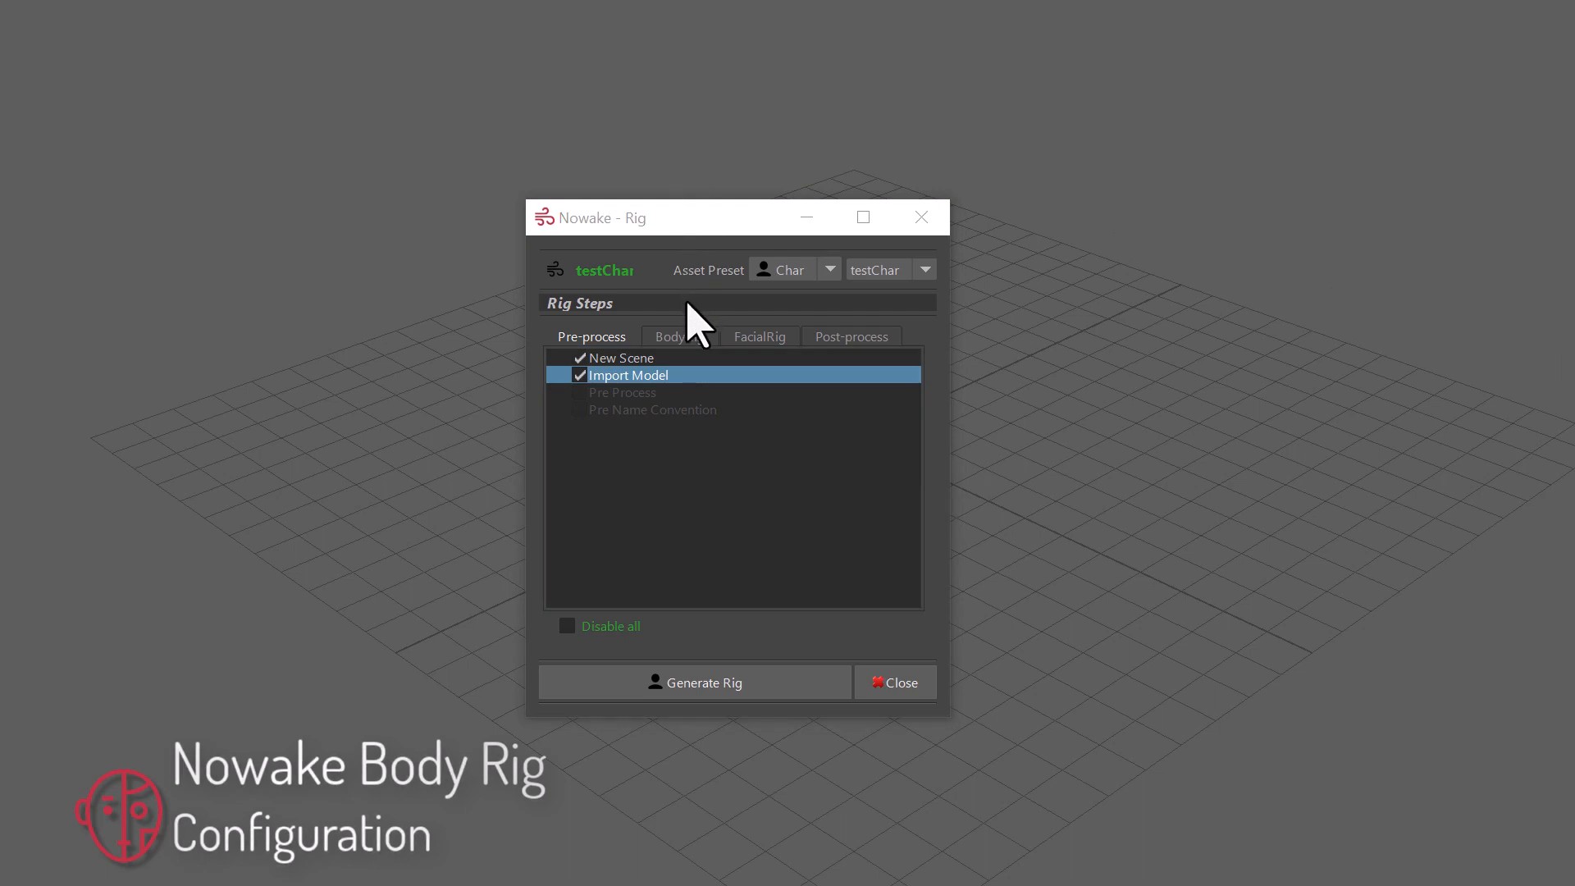
Disable all rig steps in the BodyRig, FacialRig and Post-process groups, leaving Pre-process enabled.
{"action": "left_click", "coordinate": [683, 340]}
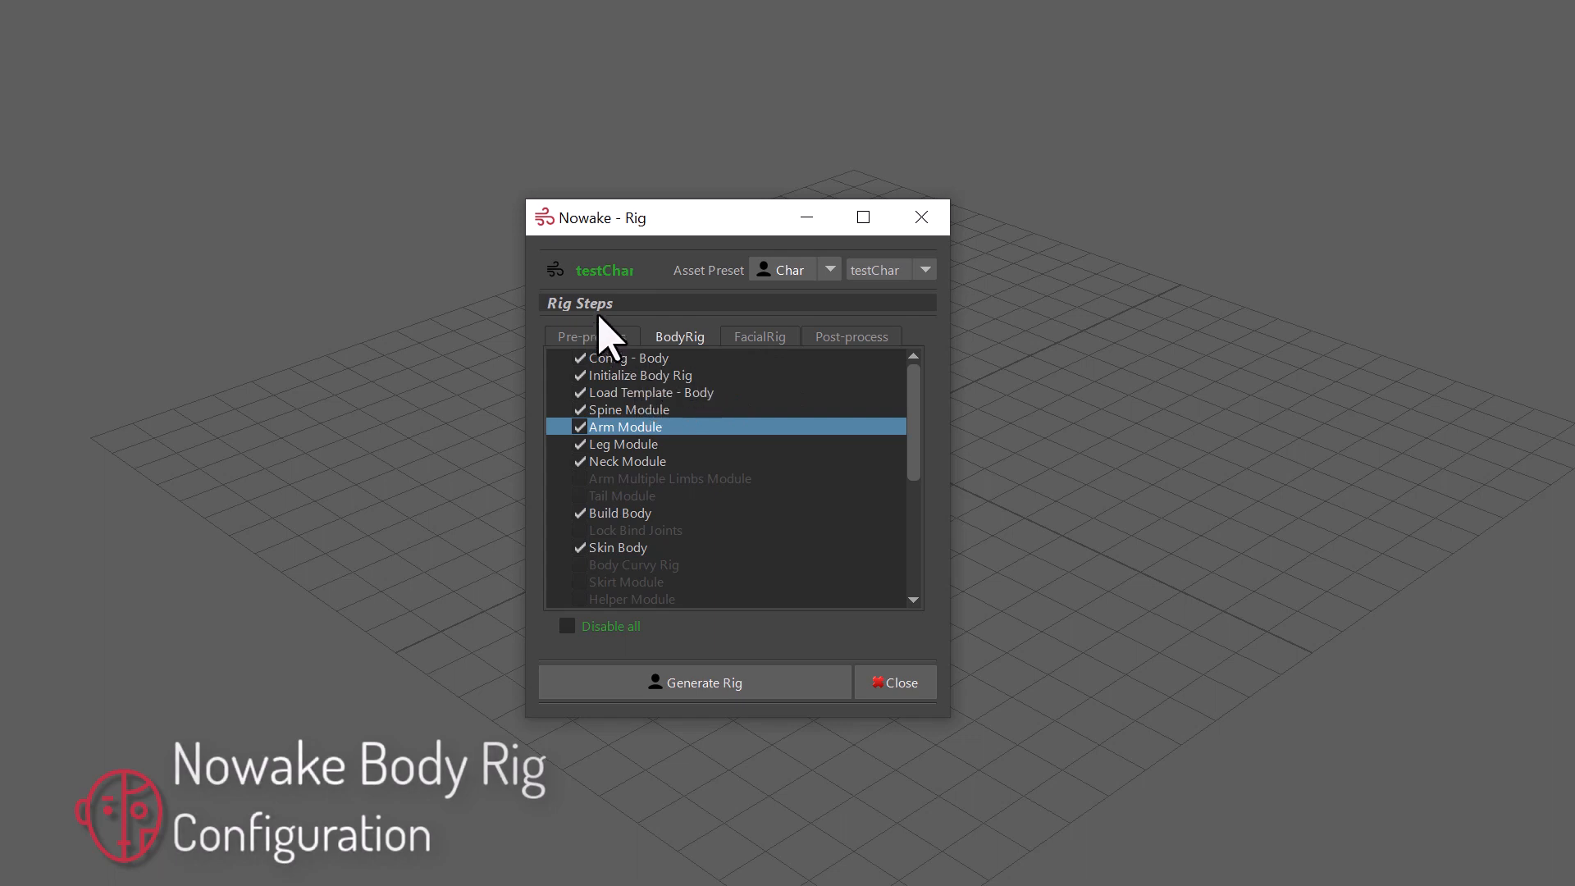
{"action": "left_click", "coordinate": [599, 338]}
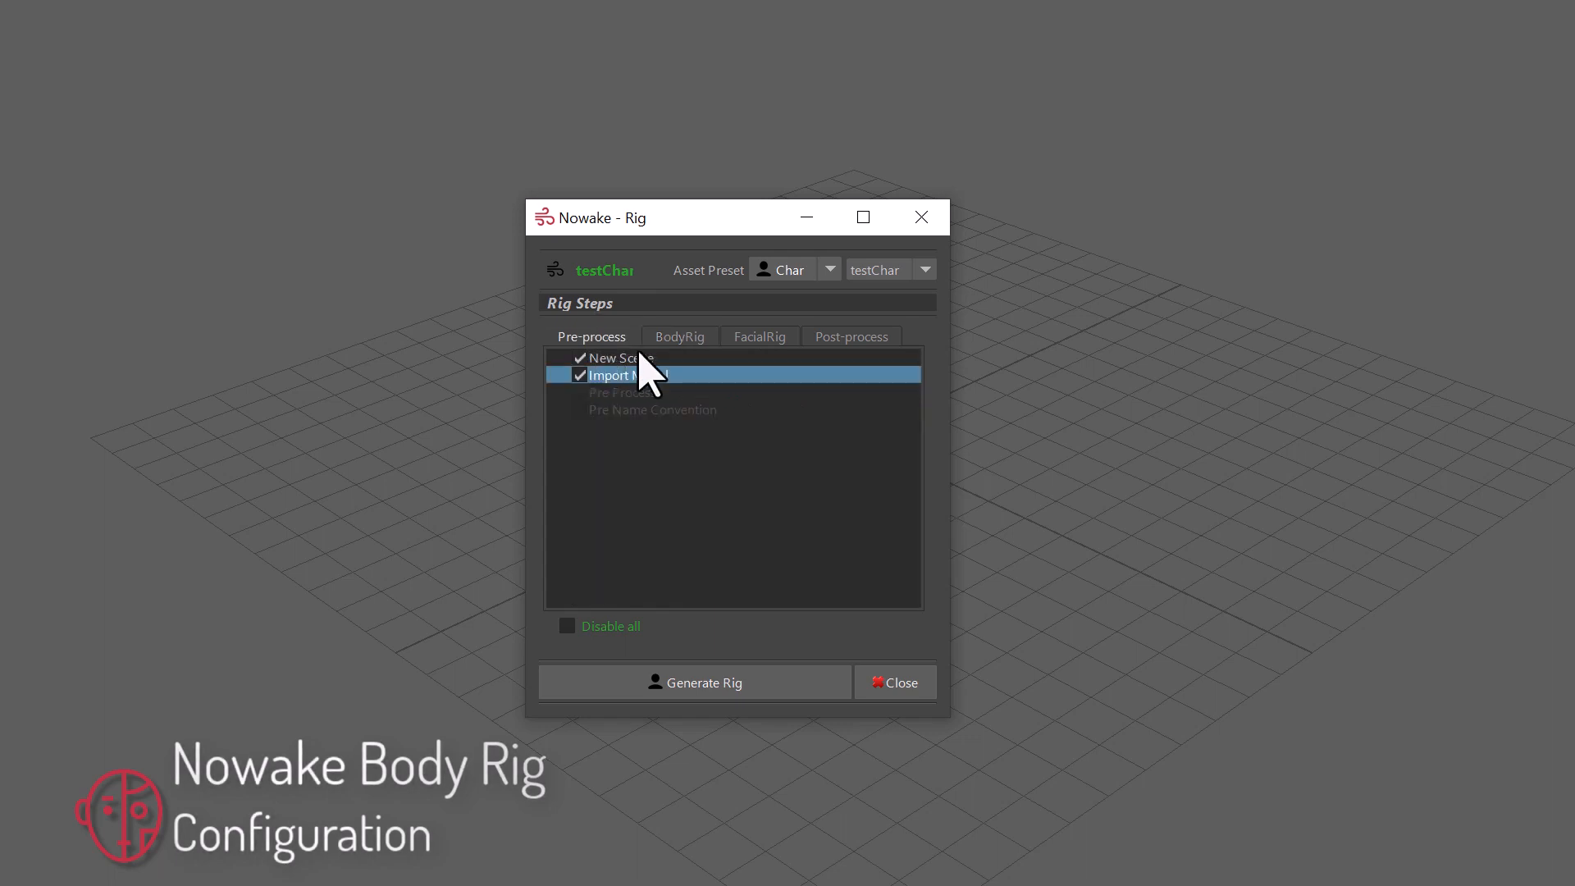
{"action": "left_click", "coordinate": [686, 336]}
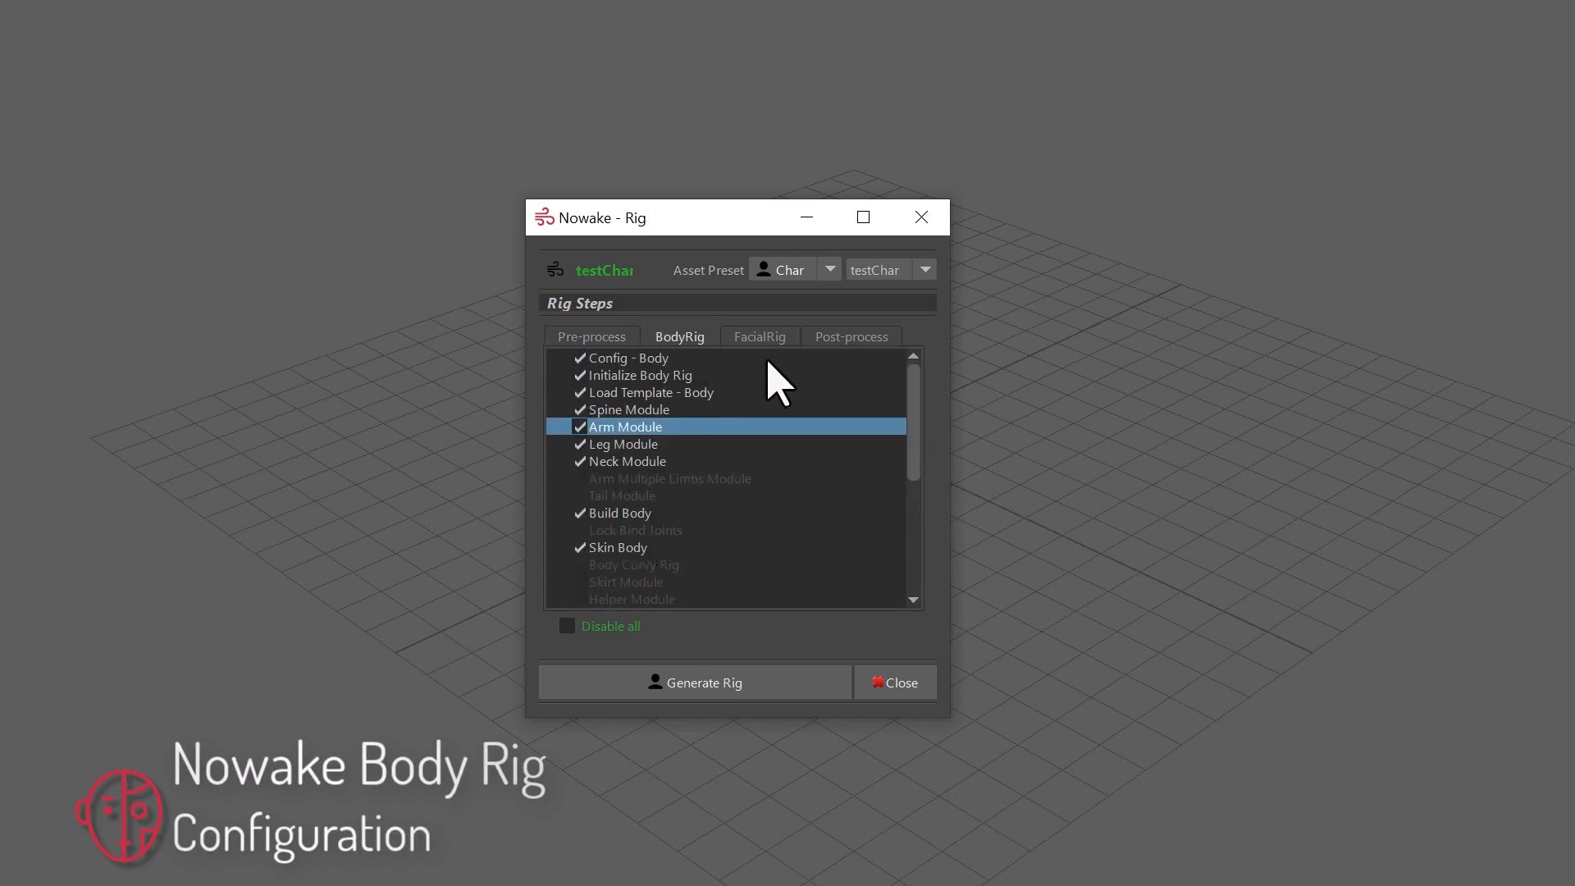
{"action": "left_click", "coordinate": [586, 627]}
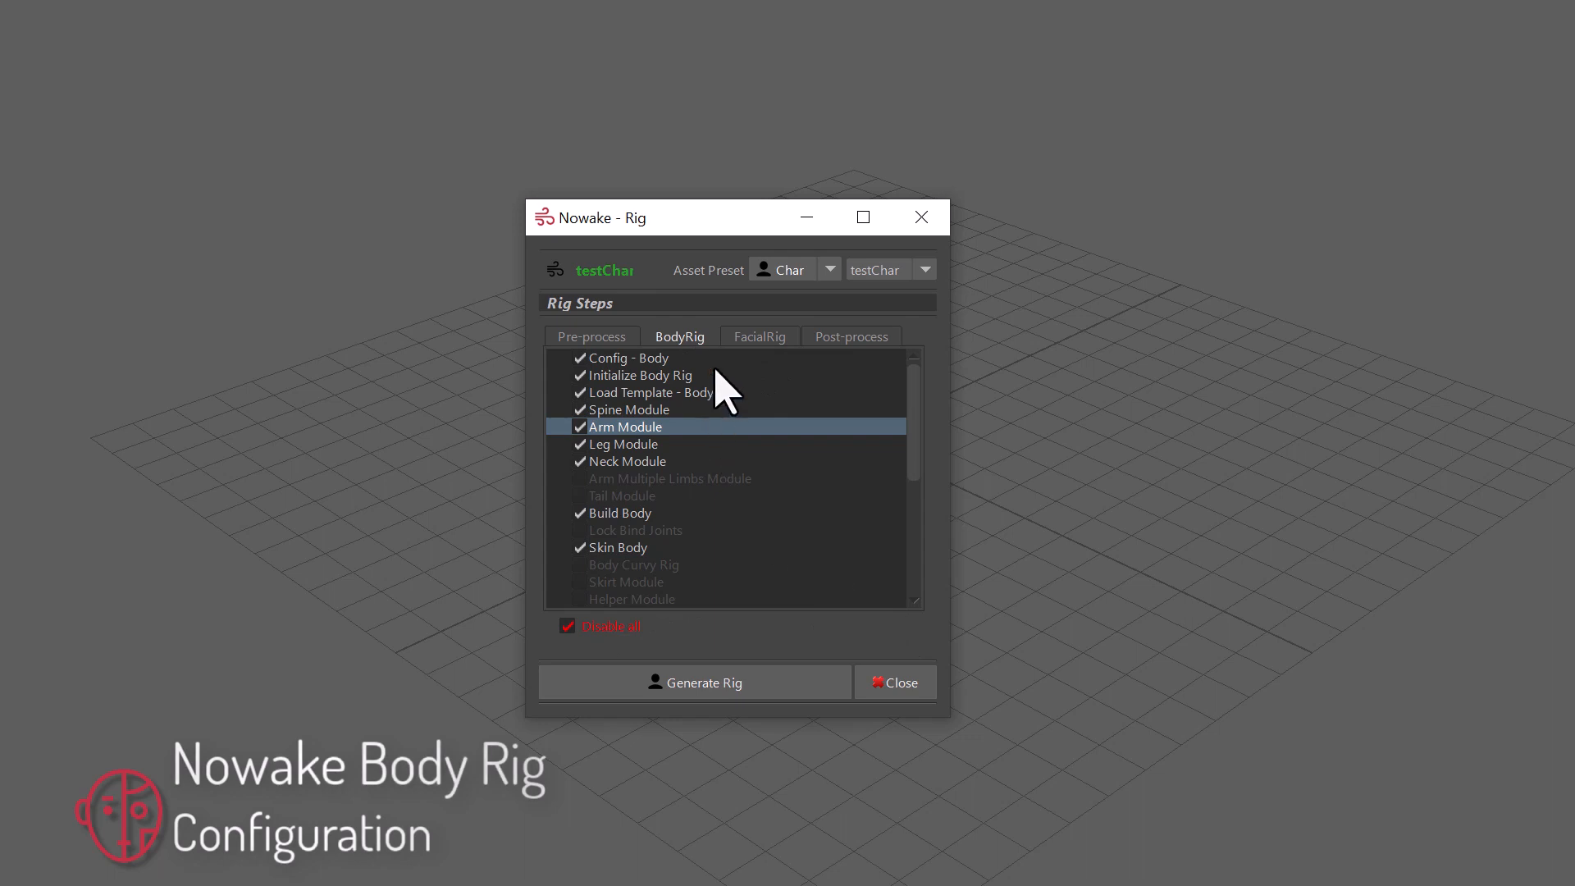
{"action": "left_click", "coordinate": [753, 337]}
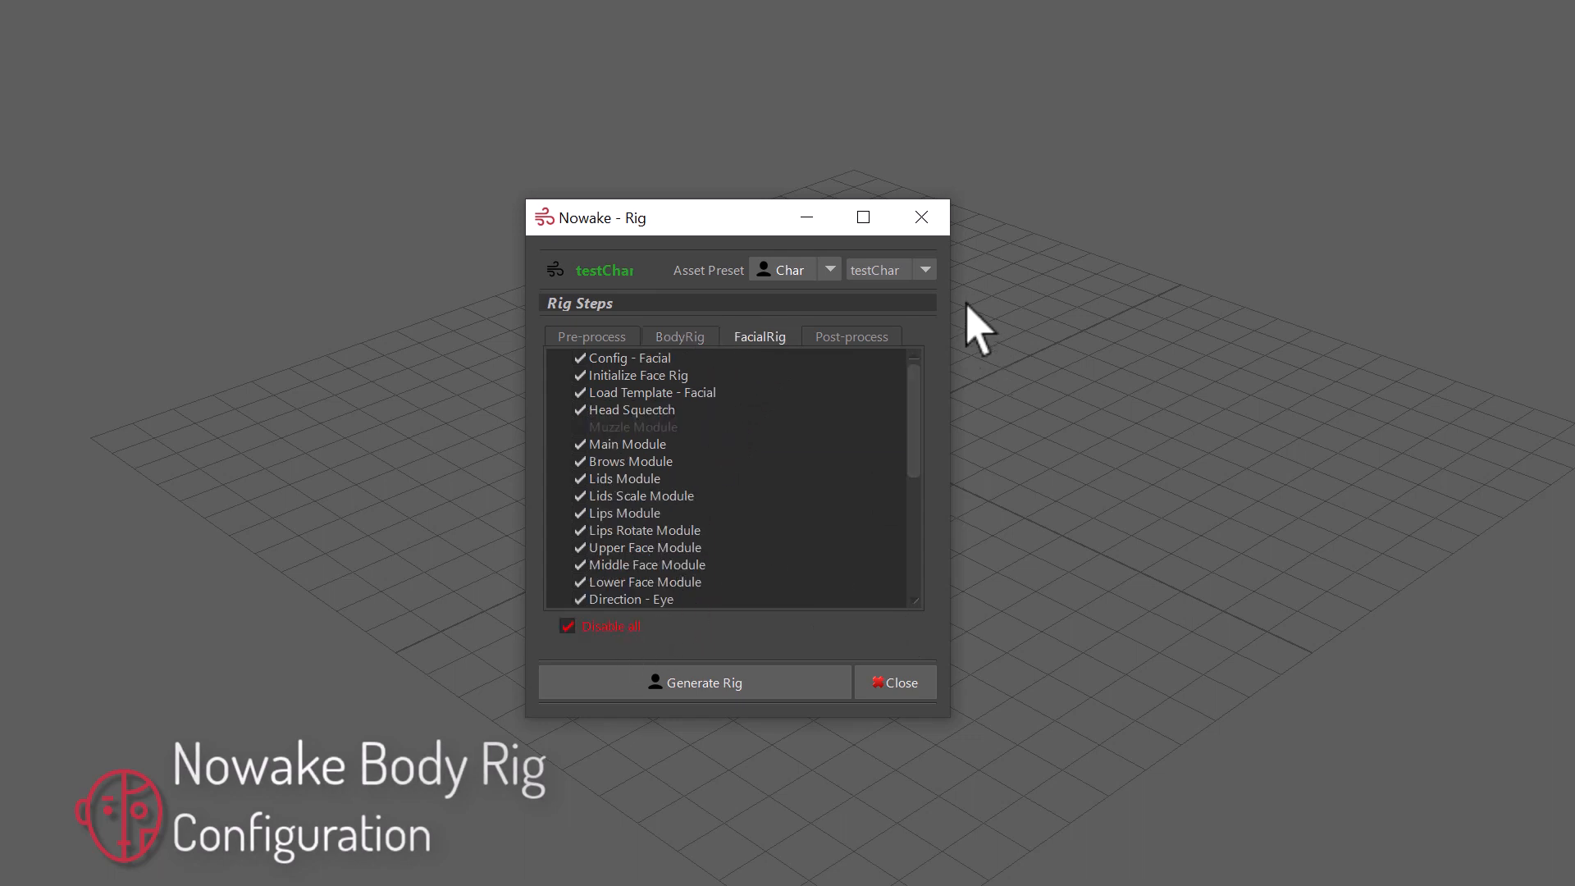
{"action": "left_click", "coordinate": [850, 337]}
{"action": "left_click", "coordinate": [614, 630]}
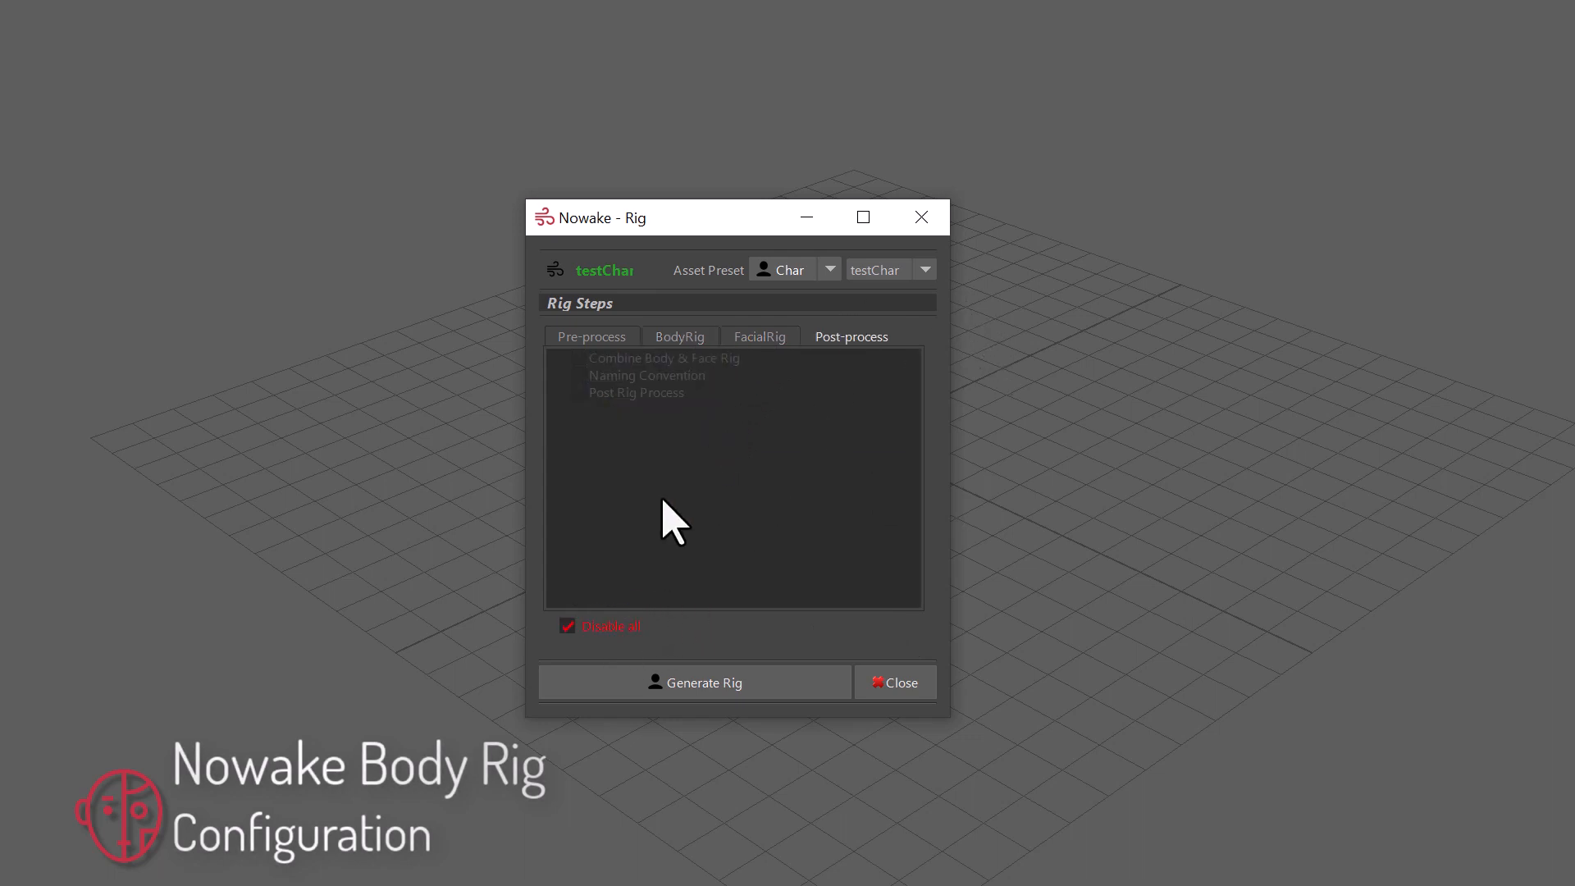
Generate the rig with only the Pre-process steps so the testChar model is imported into a new scene.
{"action": "left_click", "coordinate": [607, 337]}
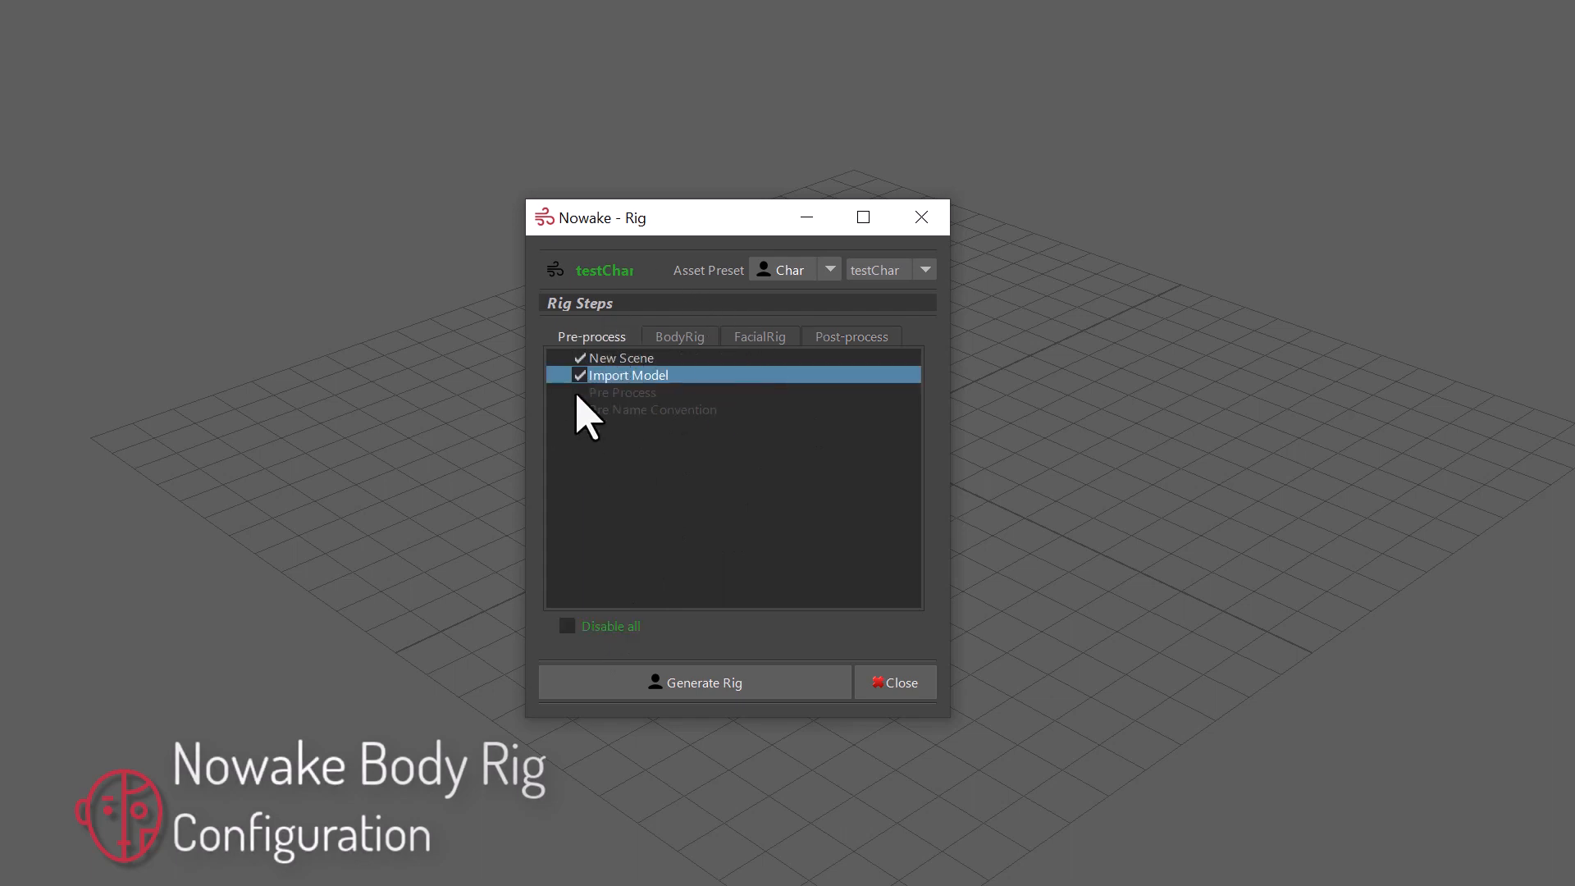
{"action": "left_click", "coordinate": [689, 687]}
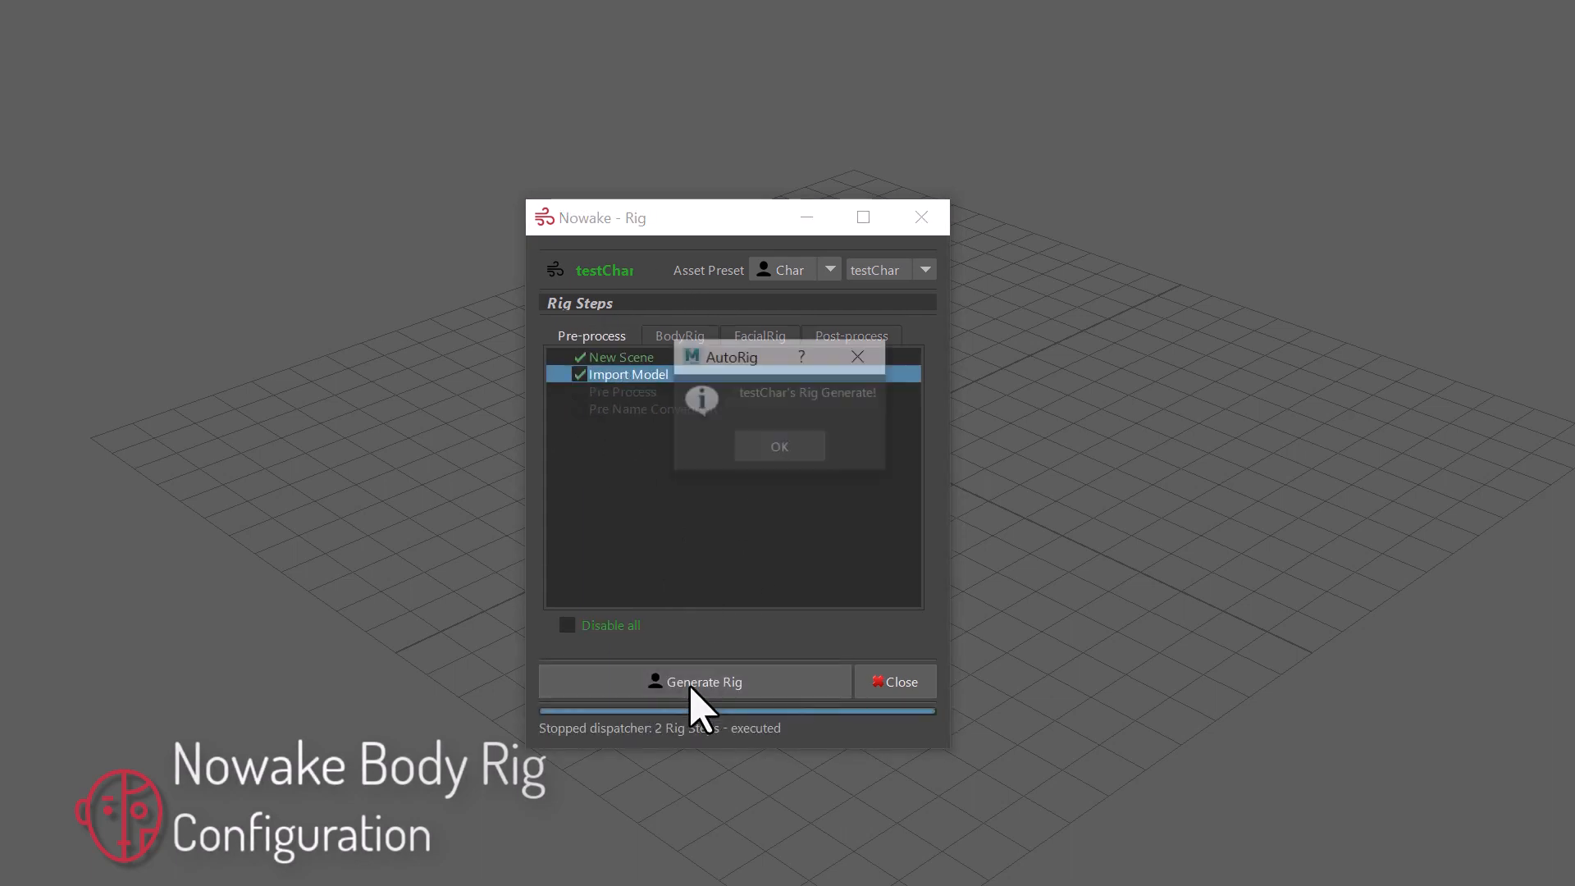
{"action": "left_click", "coordinate": [779, 448]}
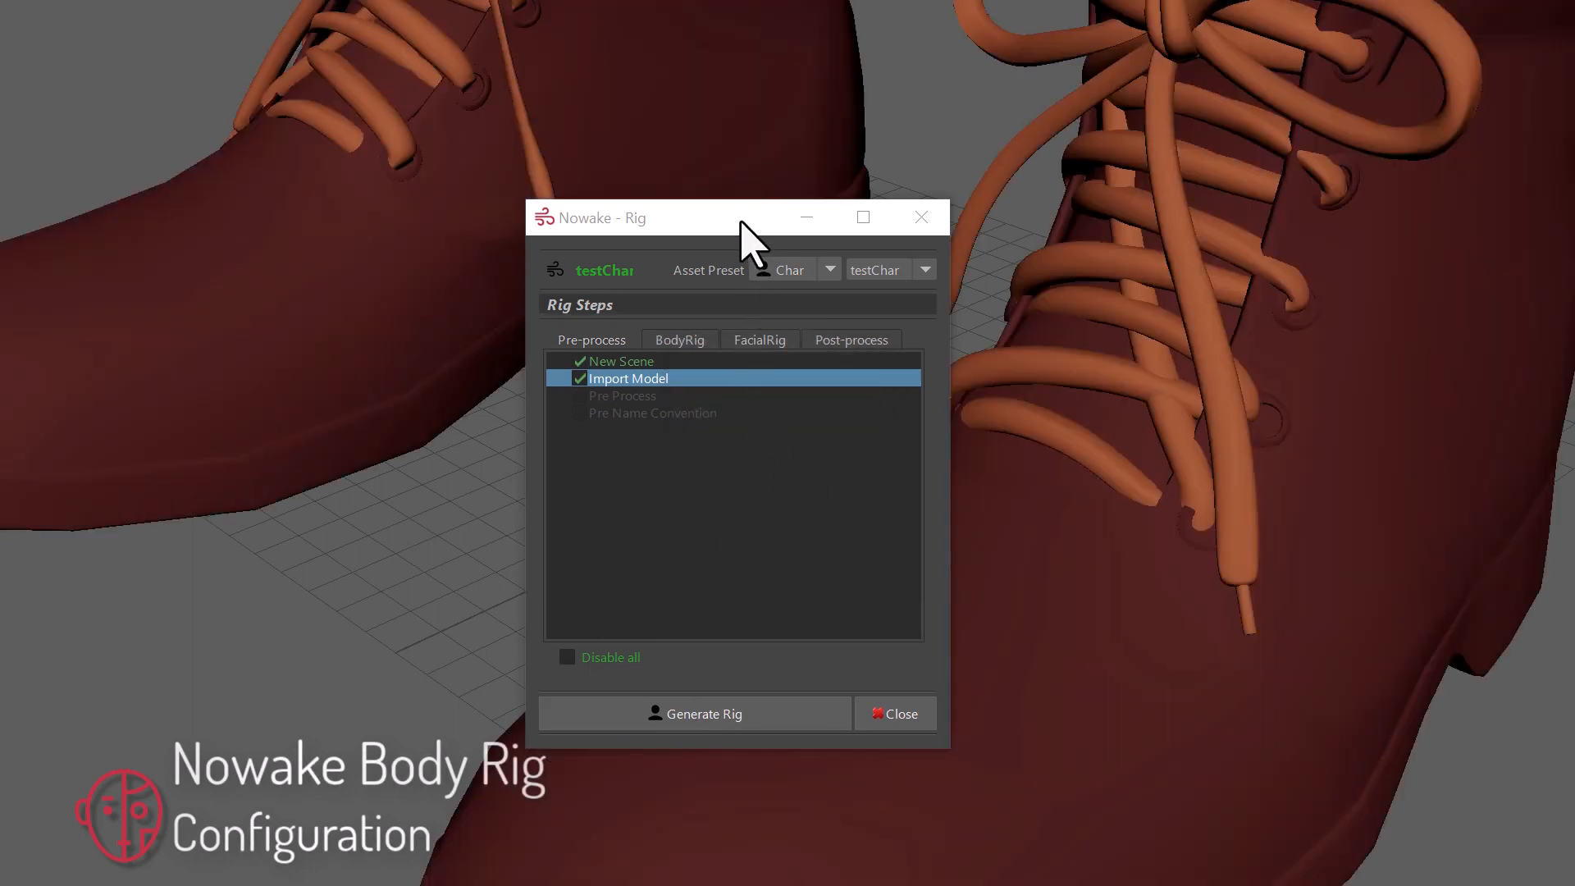
{"action": "scroll", "coordinate": [1337, 177], "scroll_direction": "down", "scroll_amount": 10}
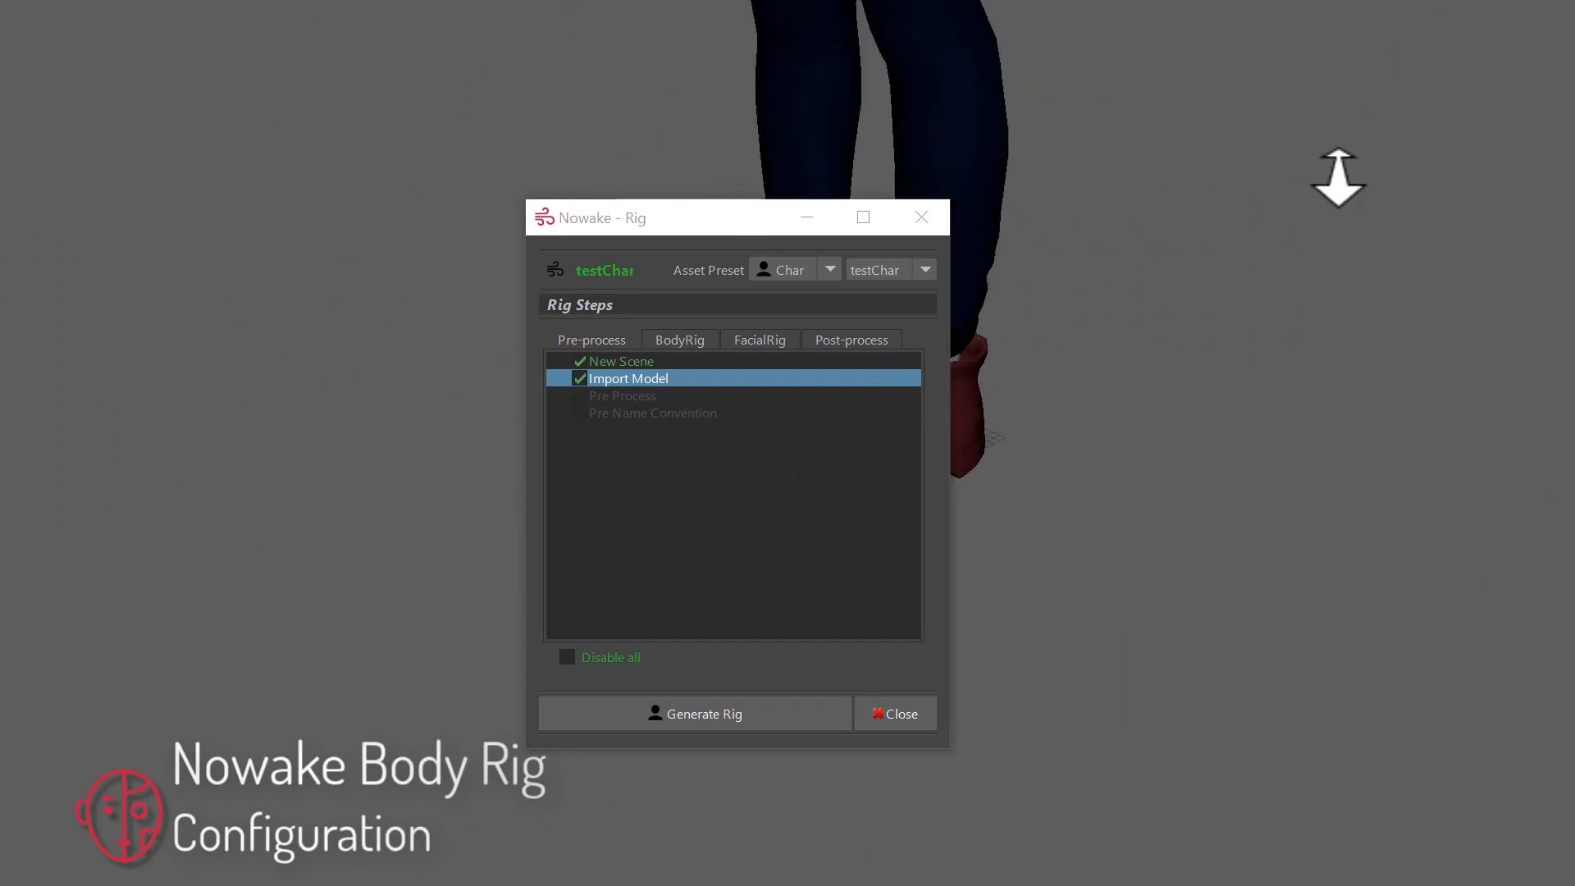
{"action": "middle_click_drag", "start_coordinate": [1339, 172], "coordinate": [1314, 377], "text": "alt"}
{"action": "scroll", "coordinate": [1312, 173], "scroll_direction": "down", "scroll_amount": 2}
{"action": "left_click_drag", "start_coordinate": [1314, 377], "coordinate": [1279, 324], "text": "alt"}
{"action": "right_click_drag", "start_coordinate": [1280, 324], "coordinate": [1198, 279], "text": "alt"}
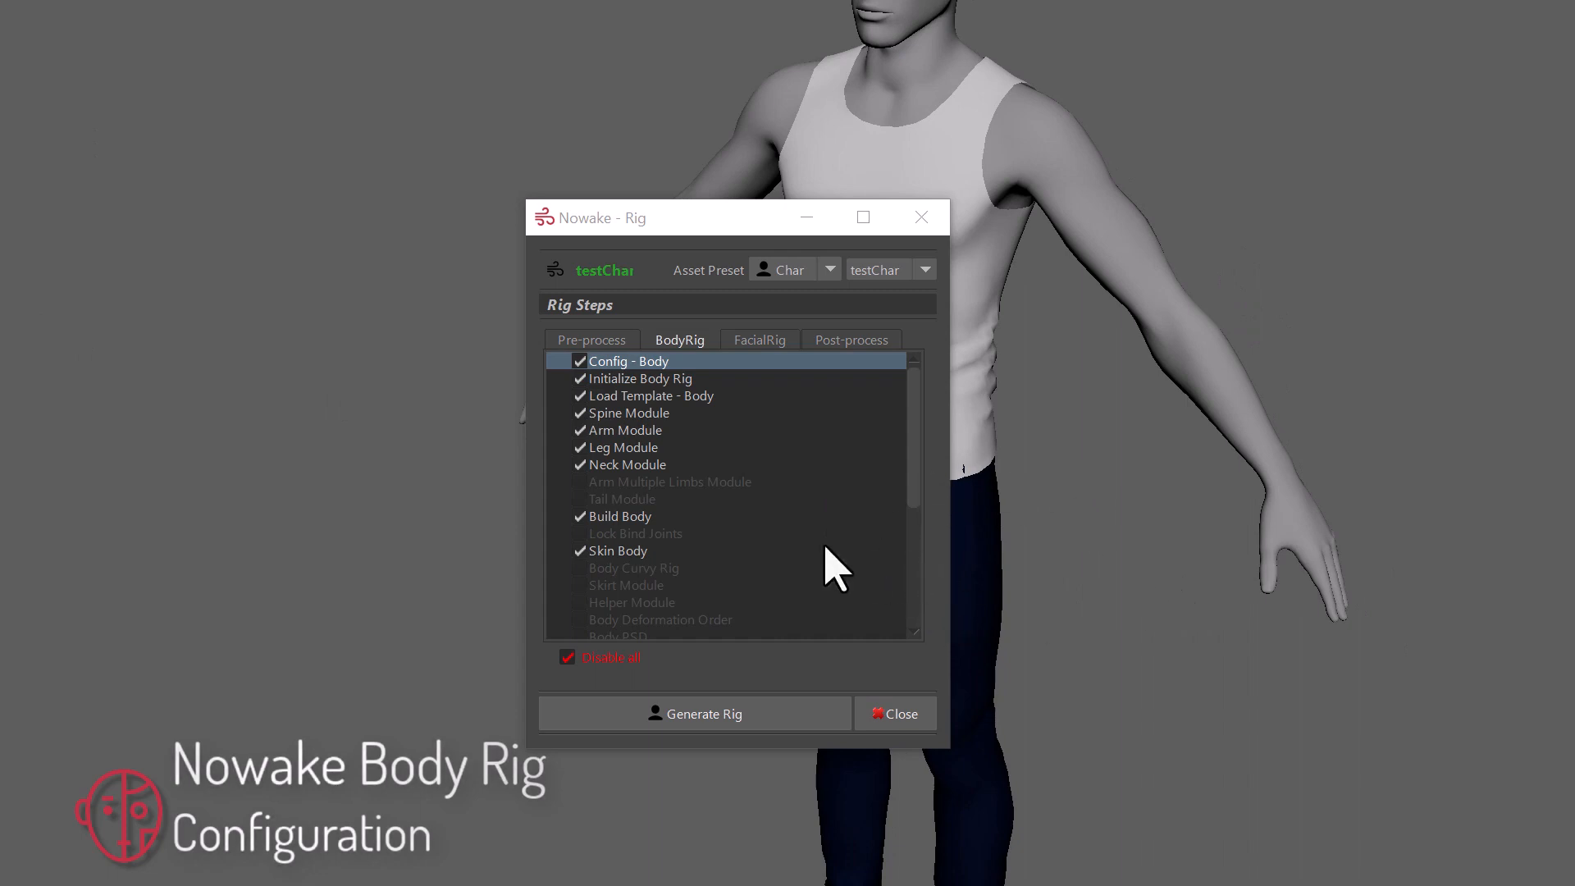
Re-enable the BodyRig steps and open the Config - Body parameters in an enlarged dialog.
{"action": "left_click", "coordinate": [603, 661]}
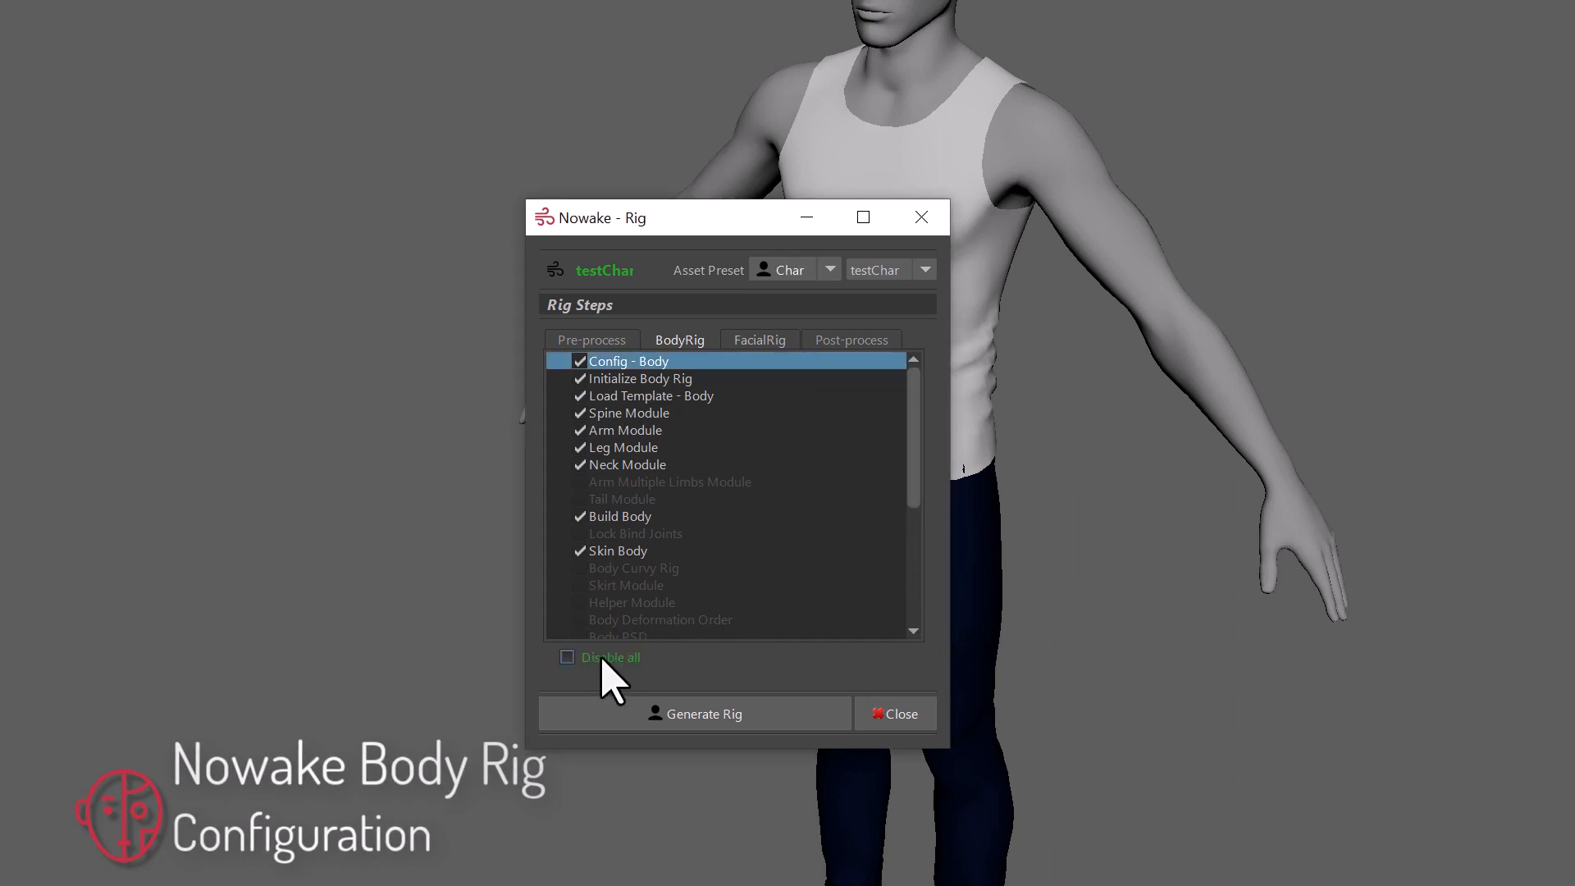
{"action": "double_click", "coordinate": [639, 361]}
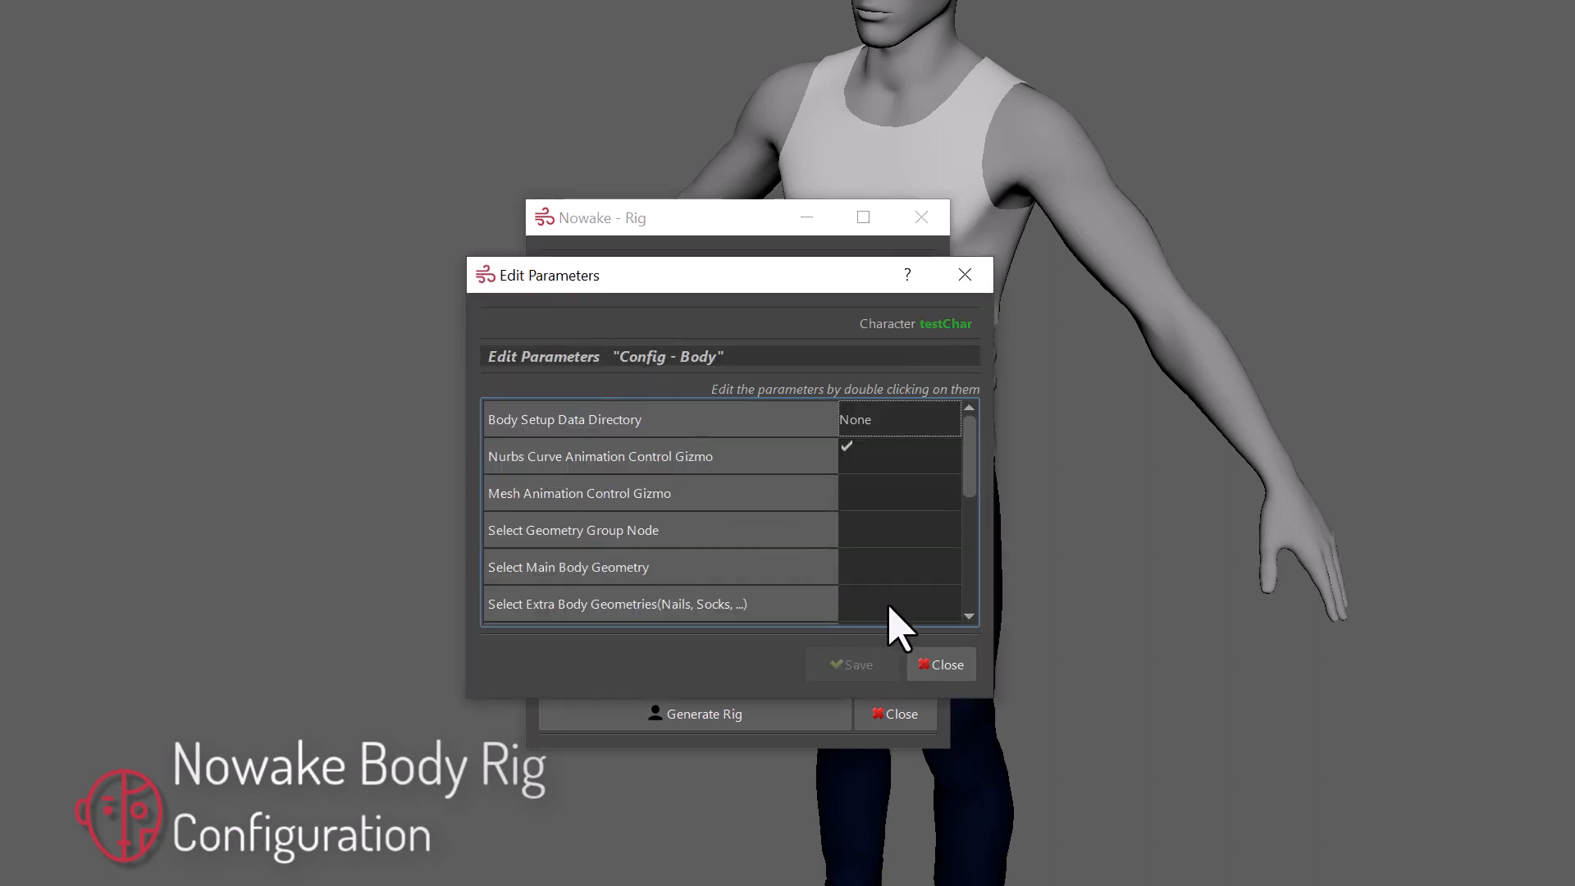
{"action": "left_click_drag", "start_coordinate": [993, 703], "coordinate": [1036, 749]}
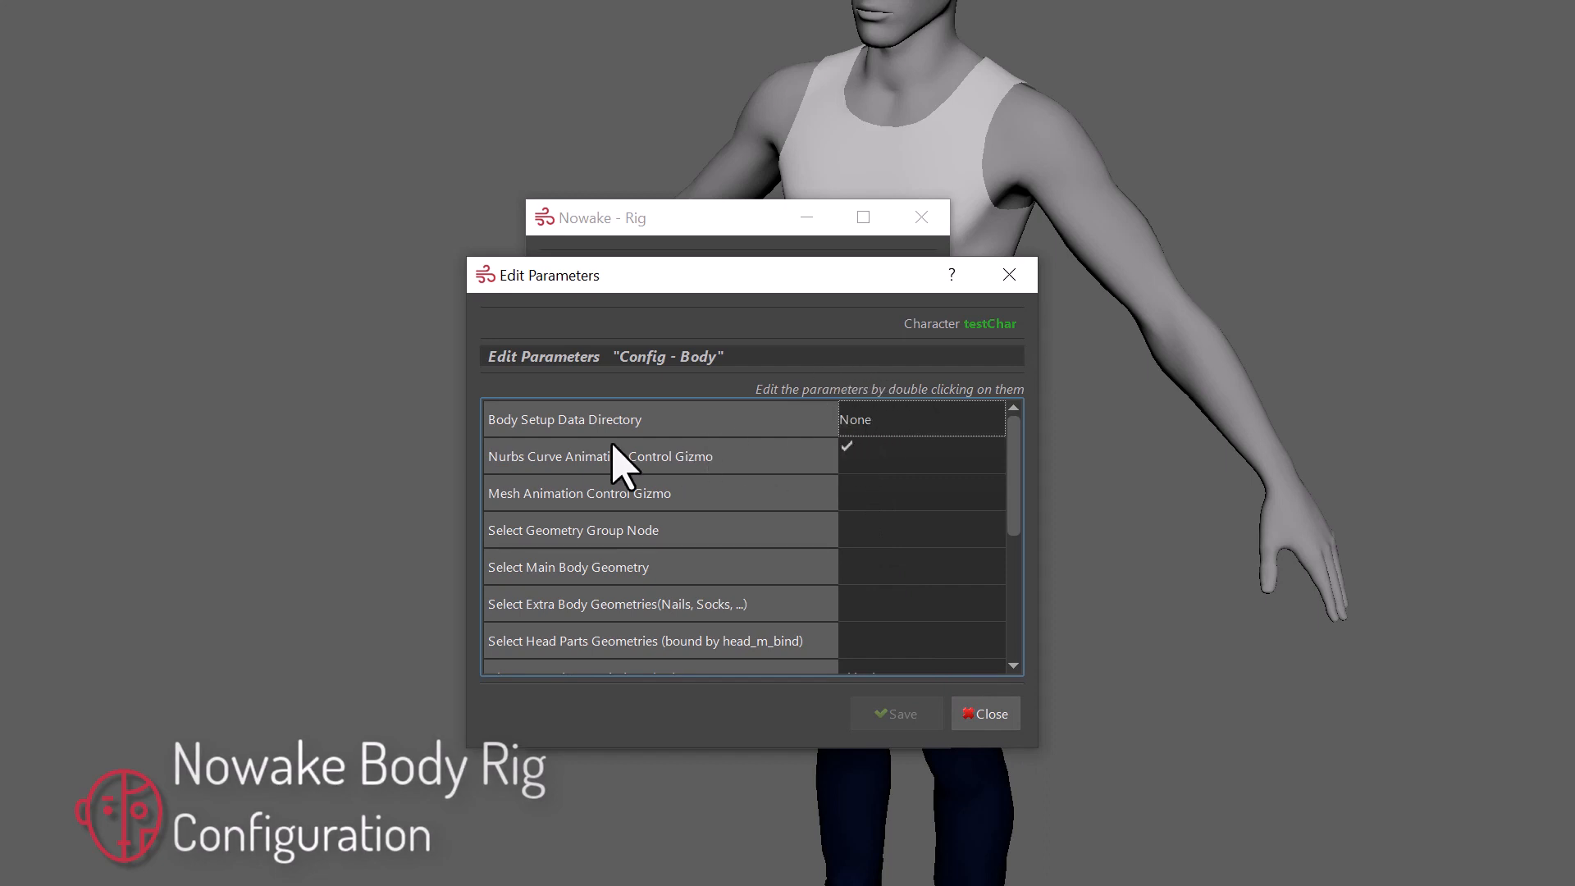
Set the Body Setup Data Directory to the character's rig/autoRig/body/data folder.
{"action": "double_click", "coordinate": [907, 426]}
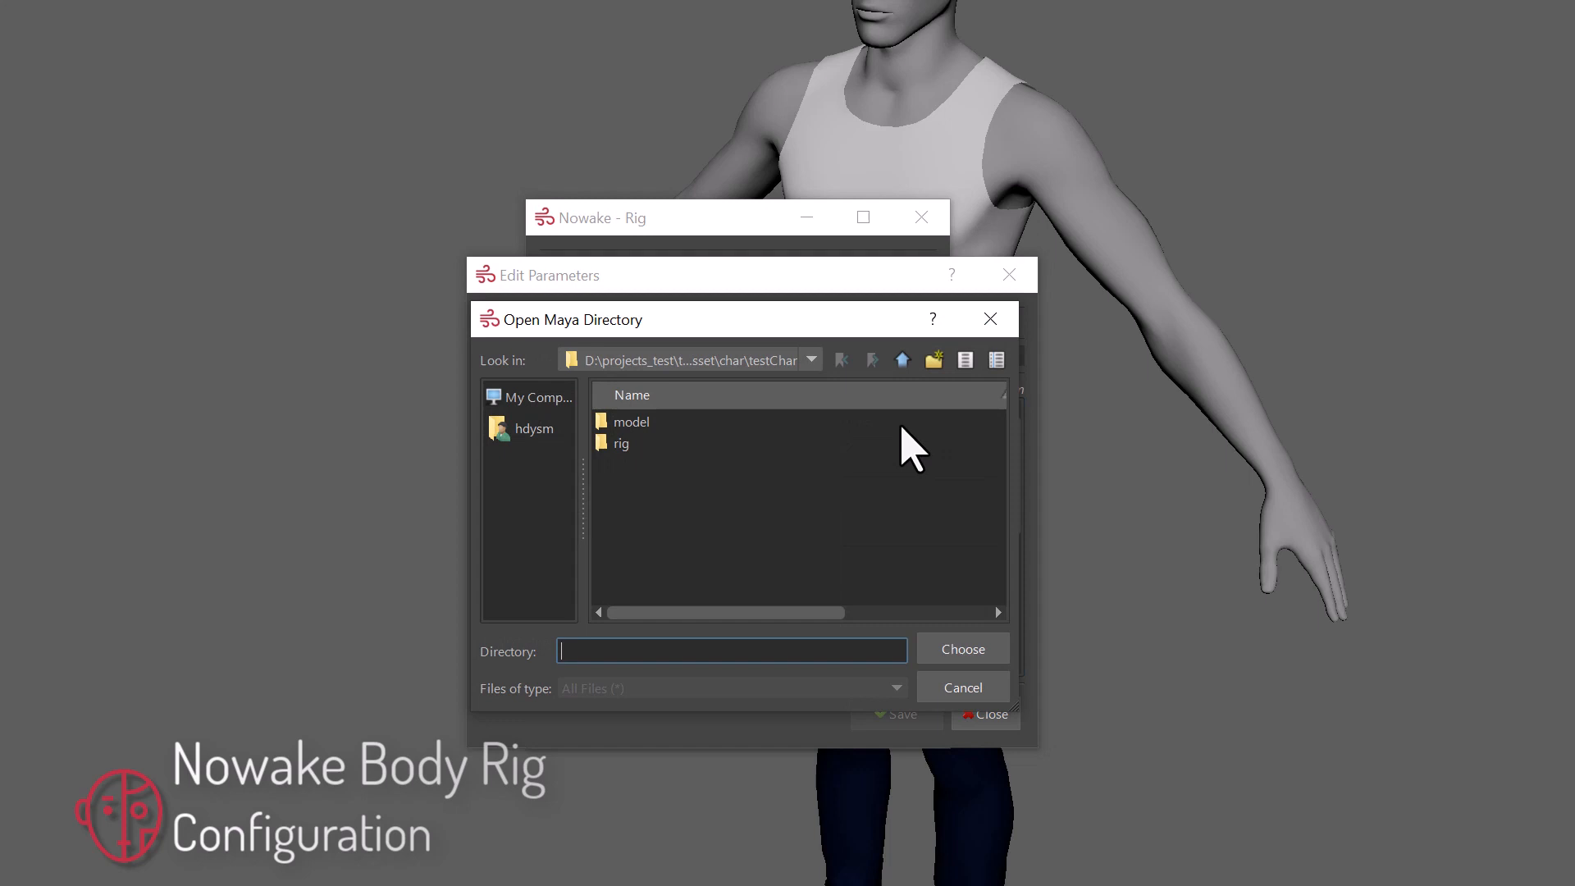
{"action": "double_click", "coordinate": [659, 442]}
{"action": "left_click", "coordinate": [691, 422]}
{"action": "double_click", "coordinate": [692, 421]}
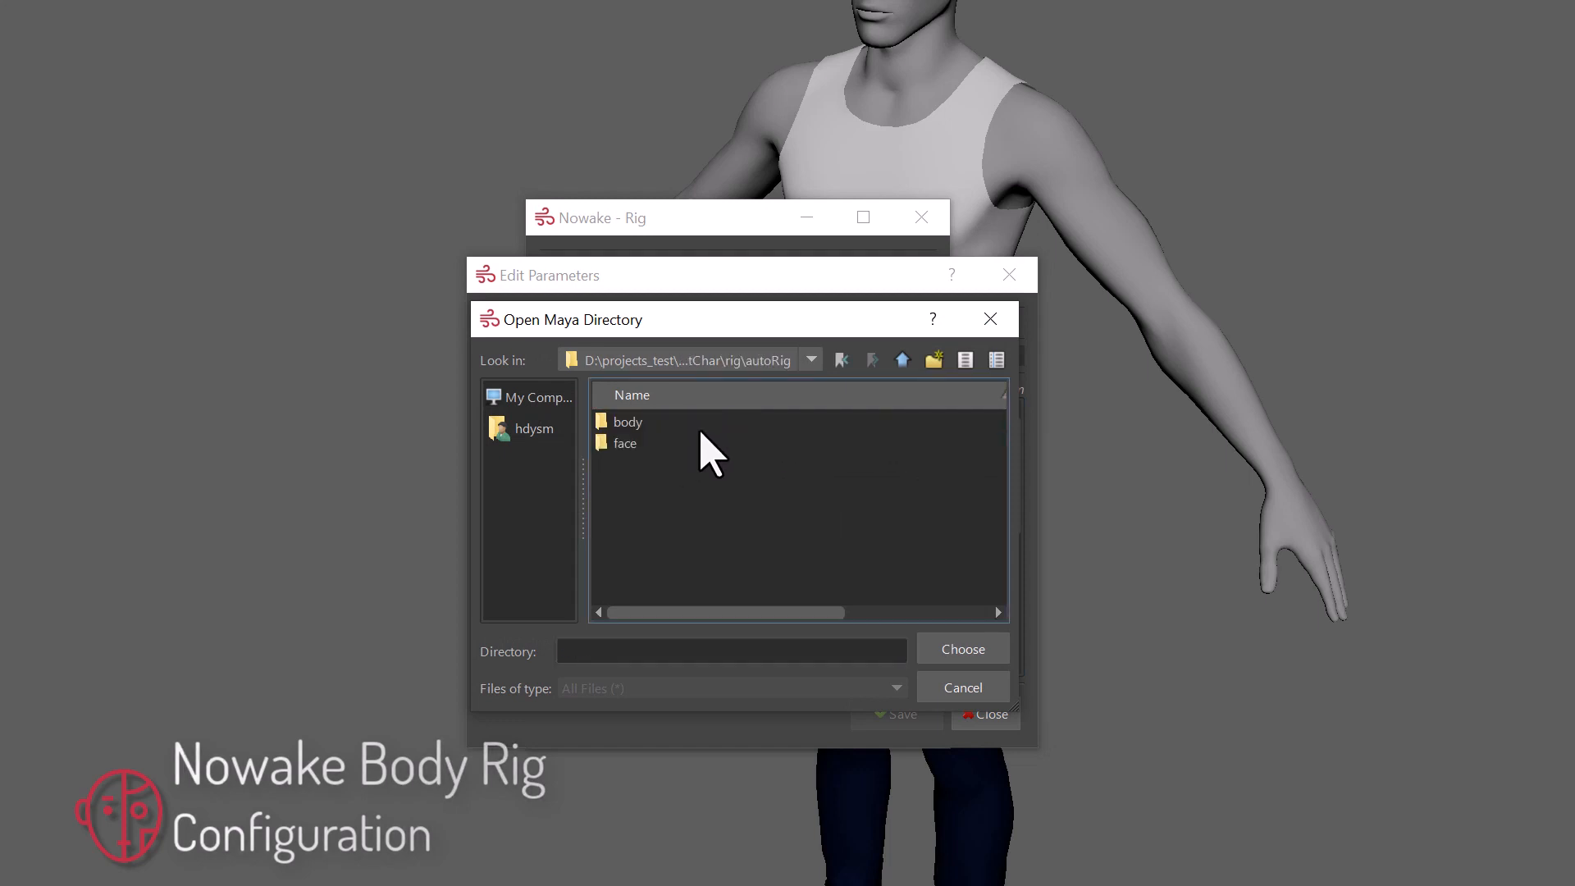
{"action": "double_click", "coordinate": [657, 423]}
{"action": "left_click", "coordinate": [656, 423]}
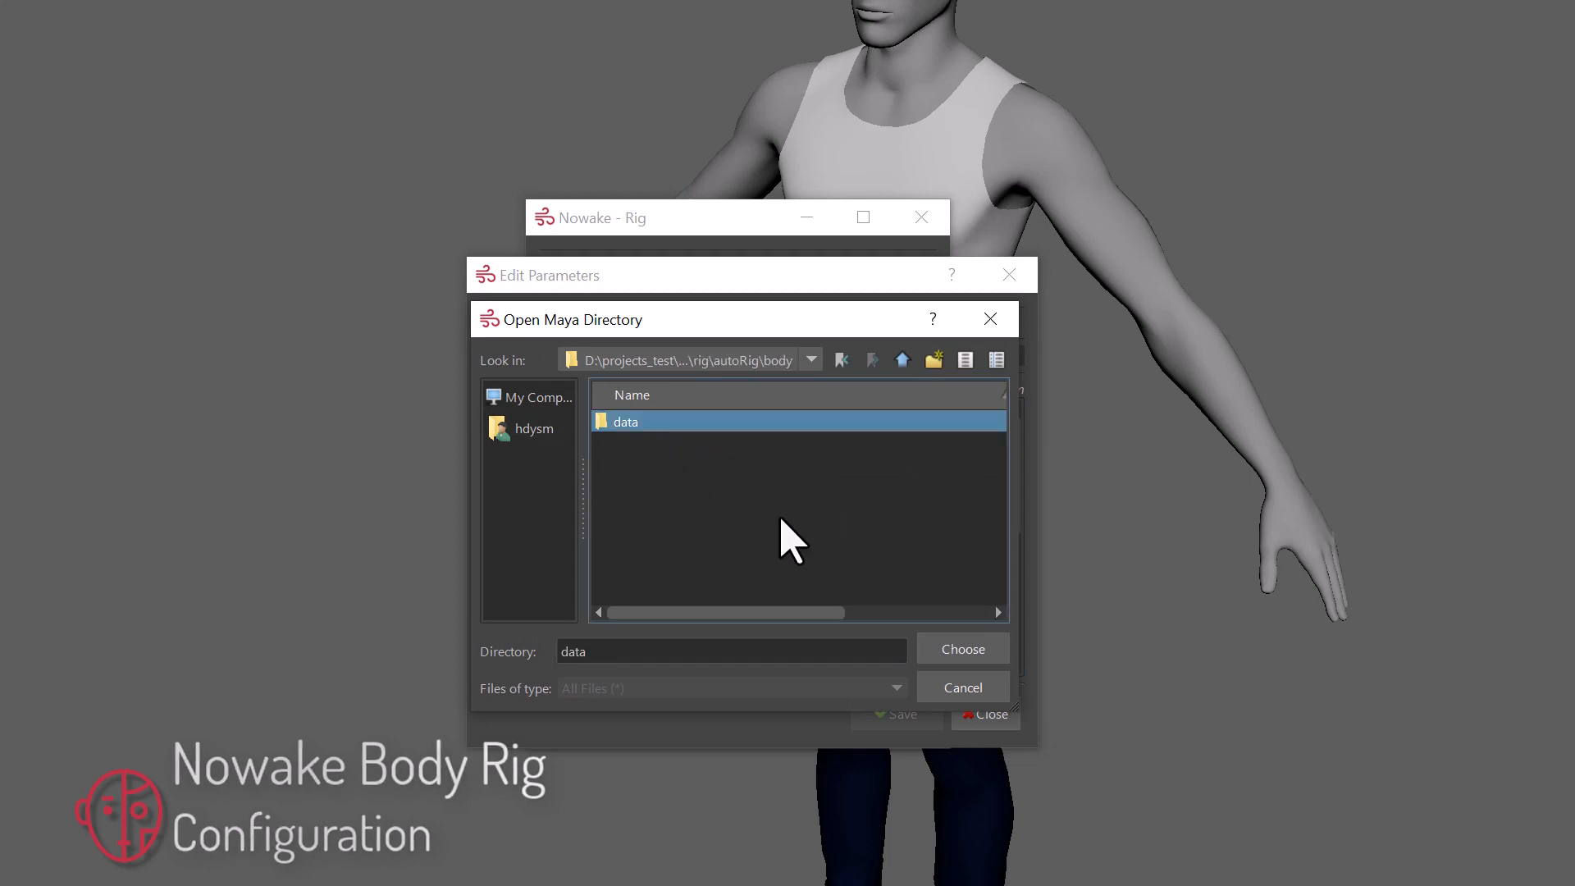
{"action": "left_click", "coordinate": [966, 651]}
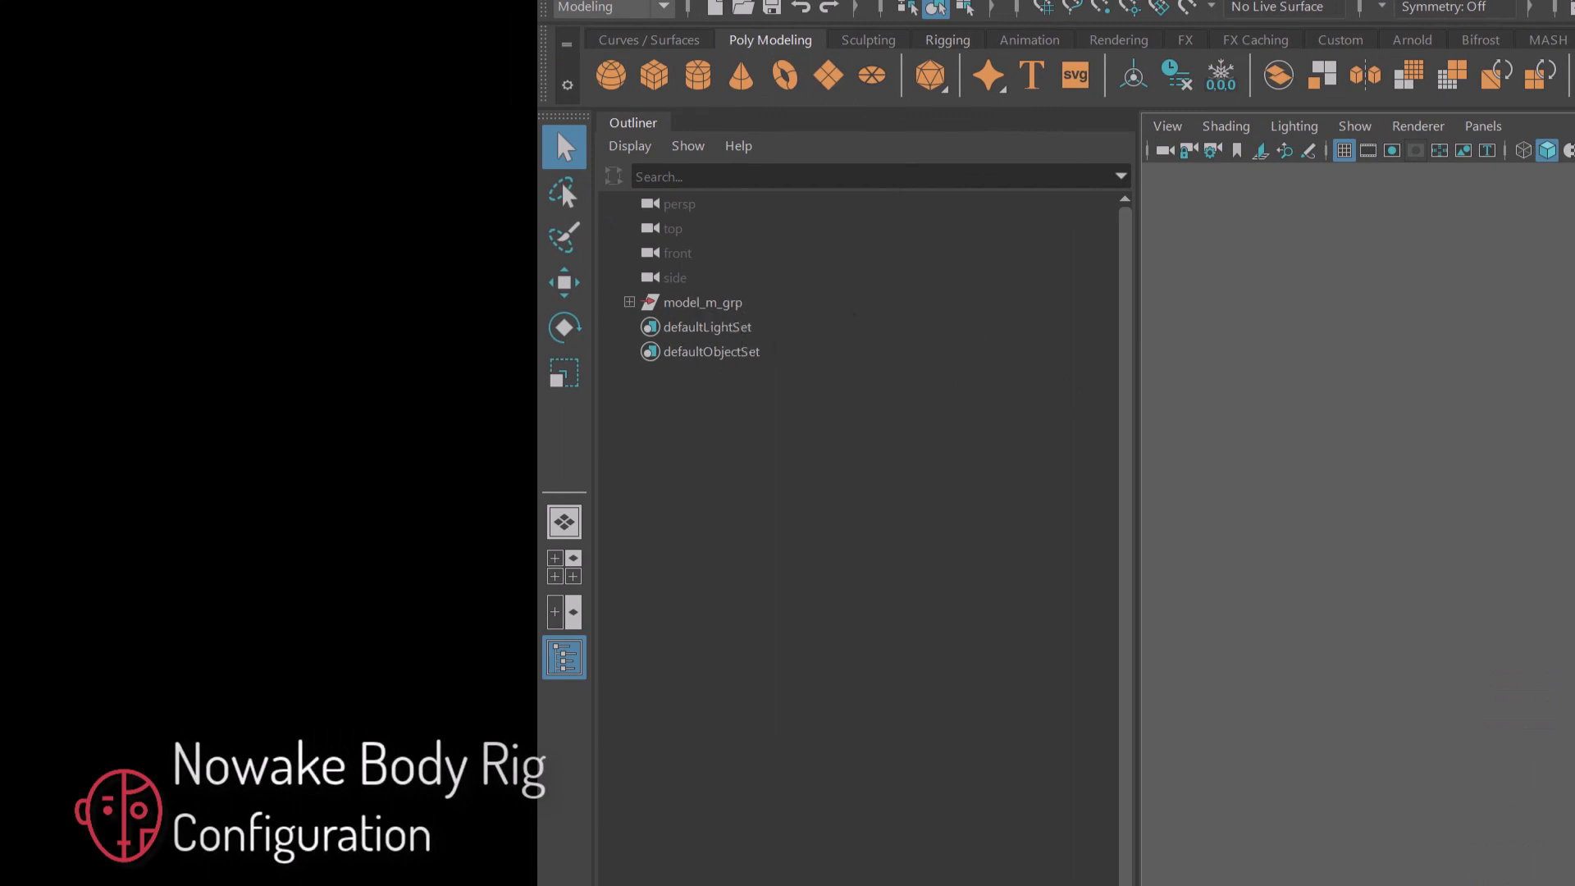
Assign model_m_grp as the Geometry Group Node and clear the scene selection.
{"action": "left_click", "coordinate": [744, 303]}
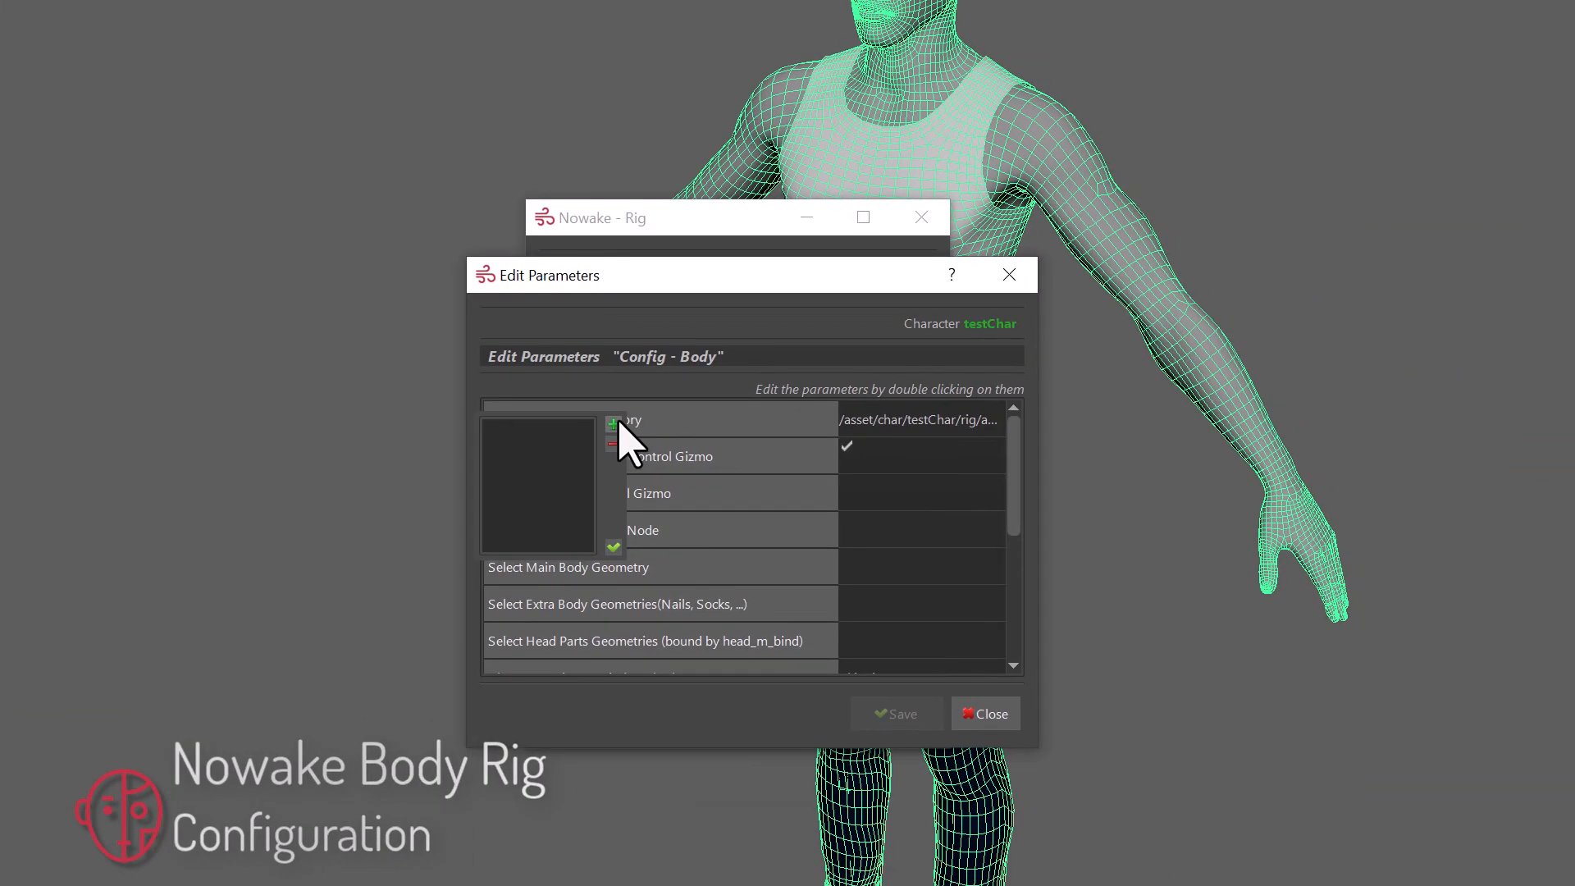
{"action": "left_click", "coordinate": [613, 424]}
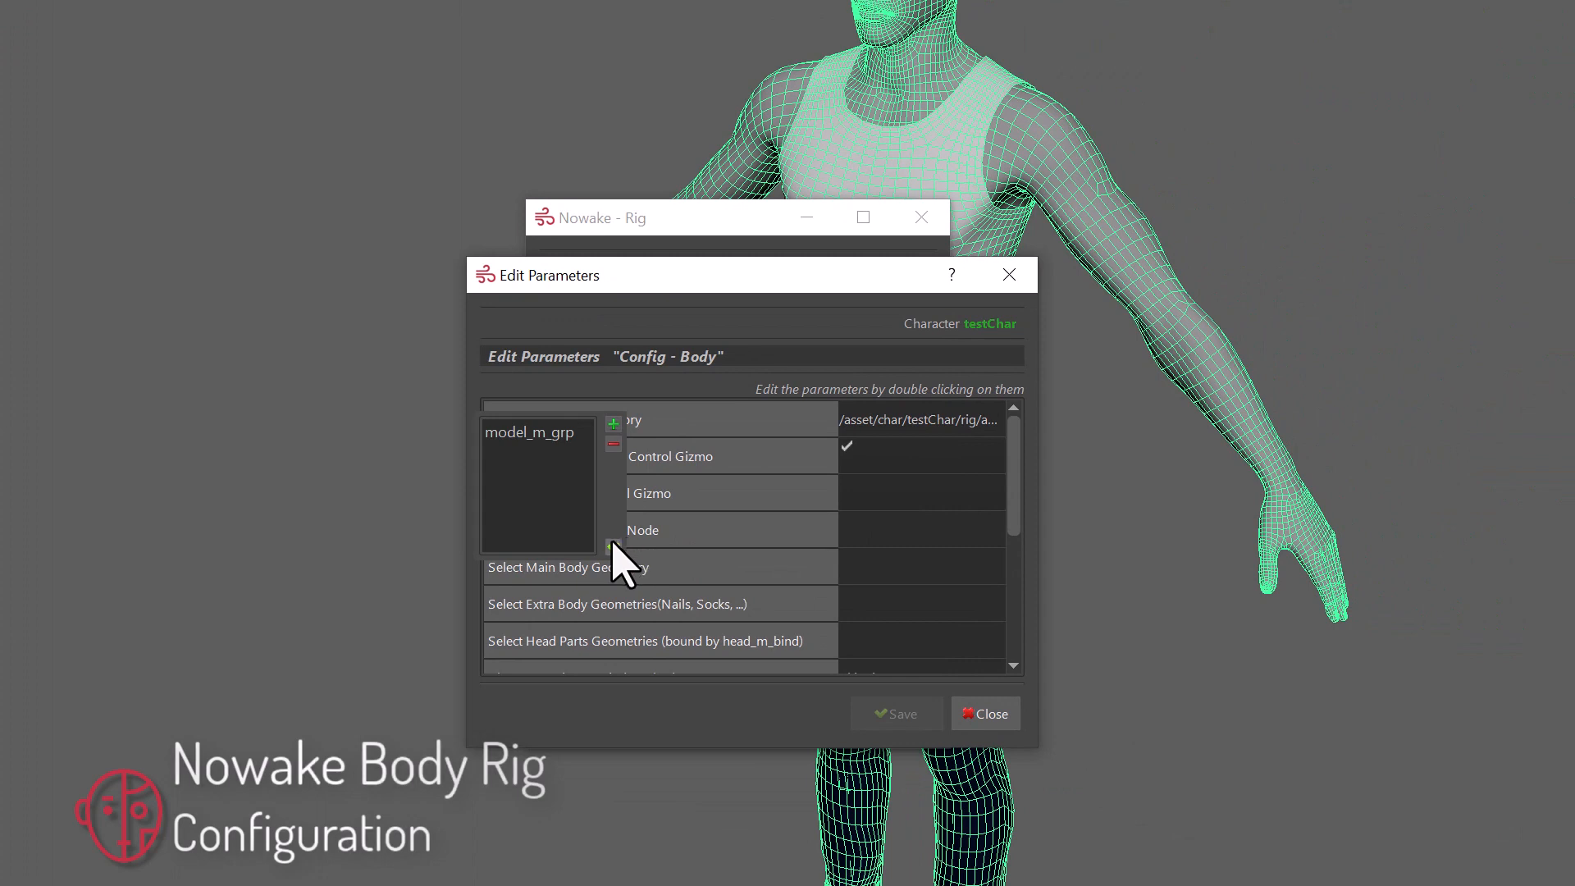
{"action": "left_click", "coordinate": [613, 547]}
{"action": "left_click", "coordinate": [1197, 607]}
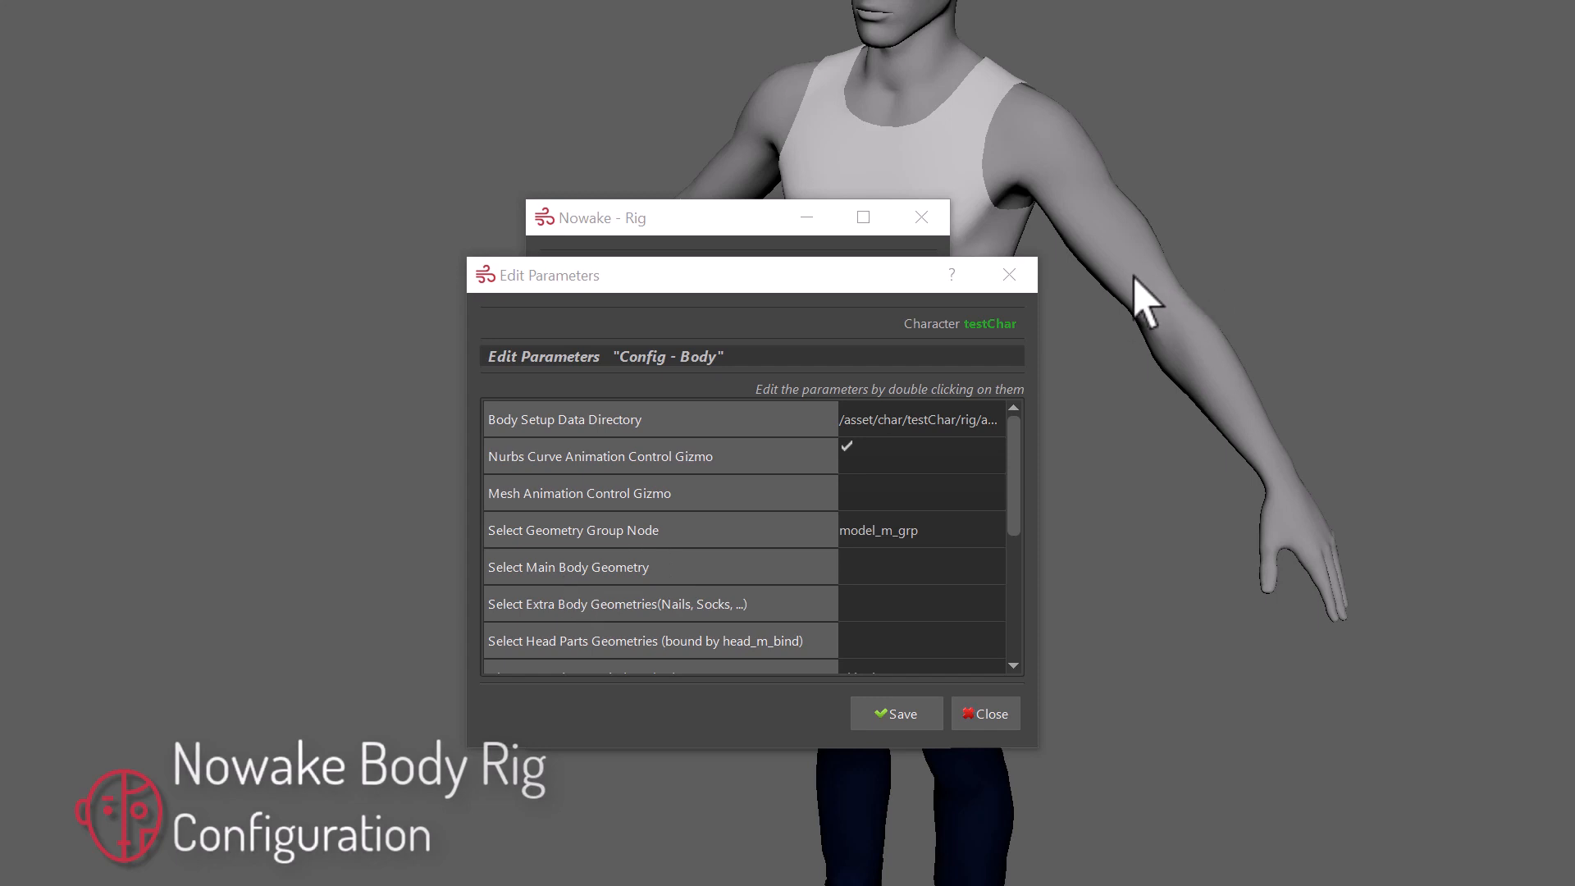
Select the character's body mesh and assign body_m_geo as the Main Body Geometry.
{"action": "left_click", "coordinate": [1144, 300]}
{"action": "double_click", "coordinate": [872, 576]}
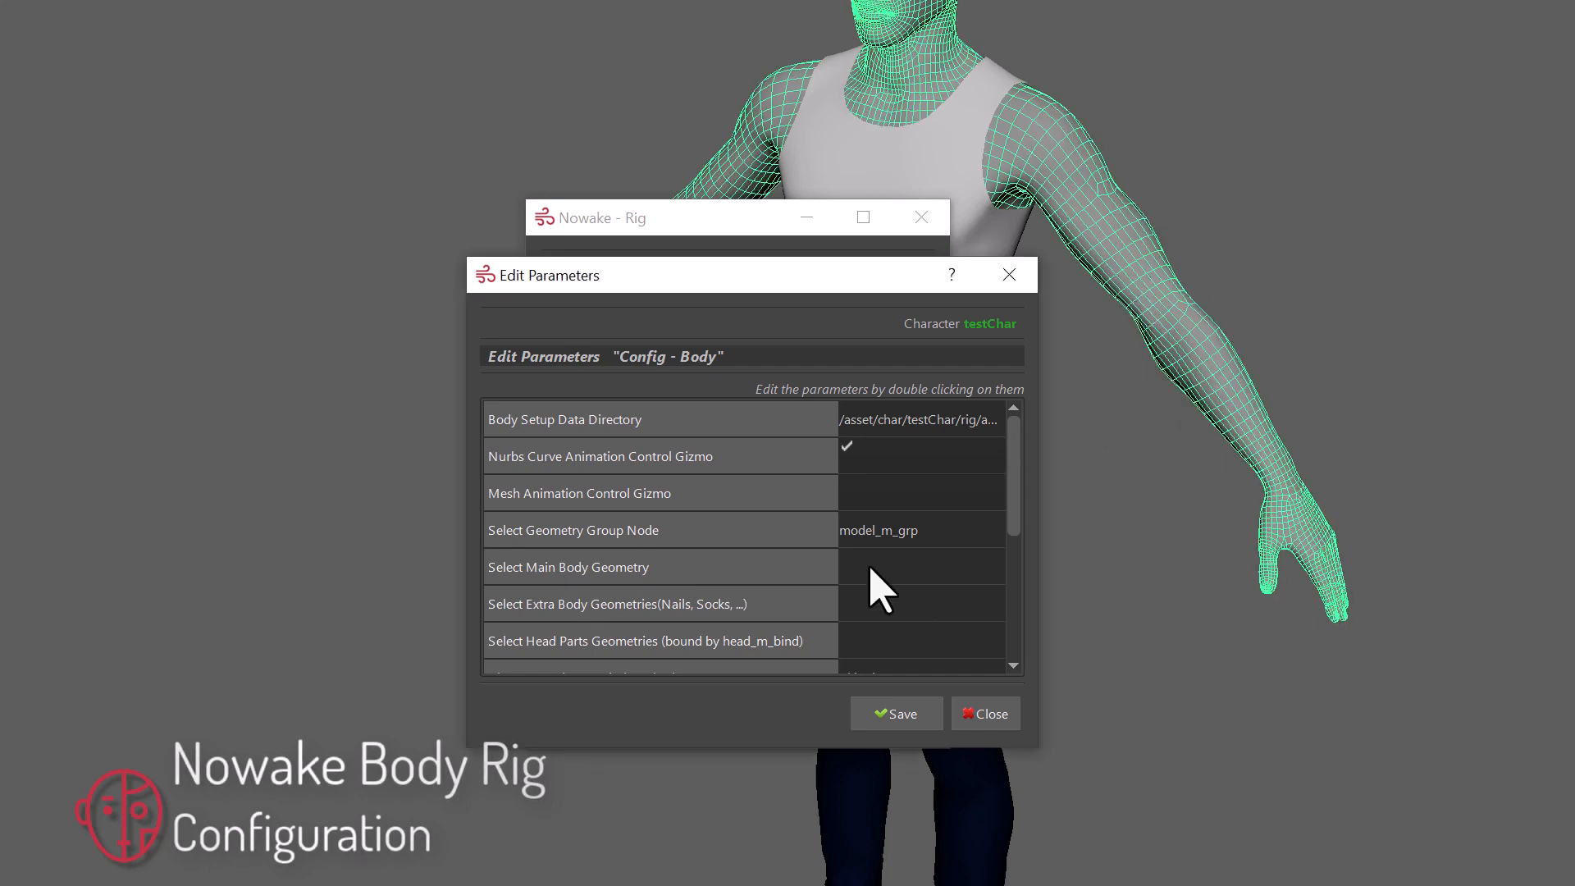
{"action": "left_click", "coordinate": [613, 461]}
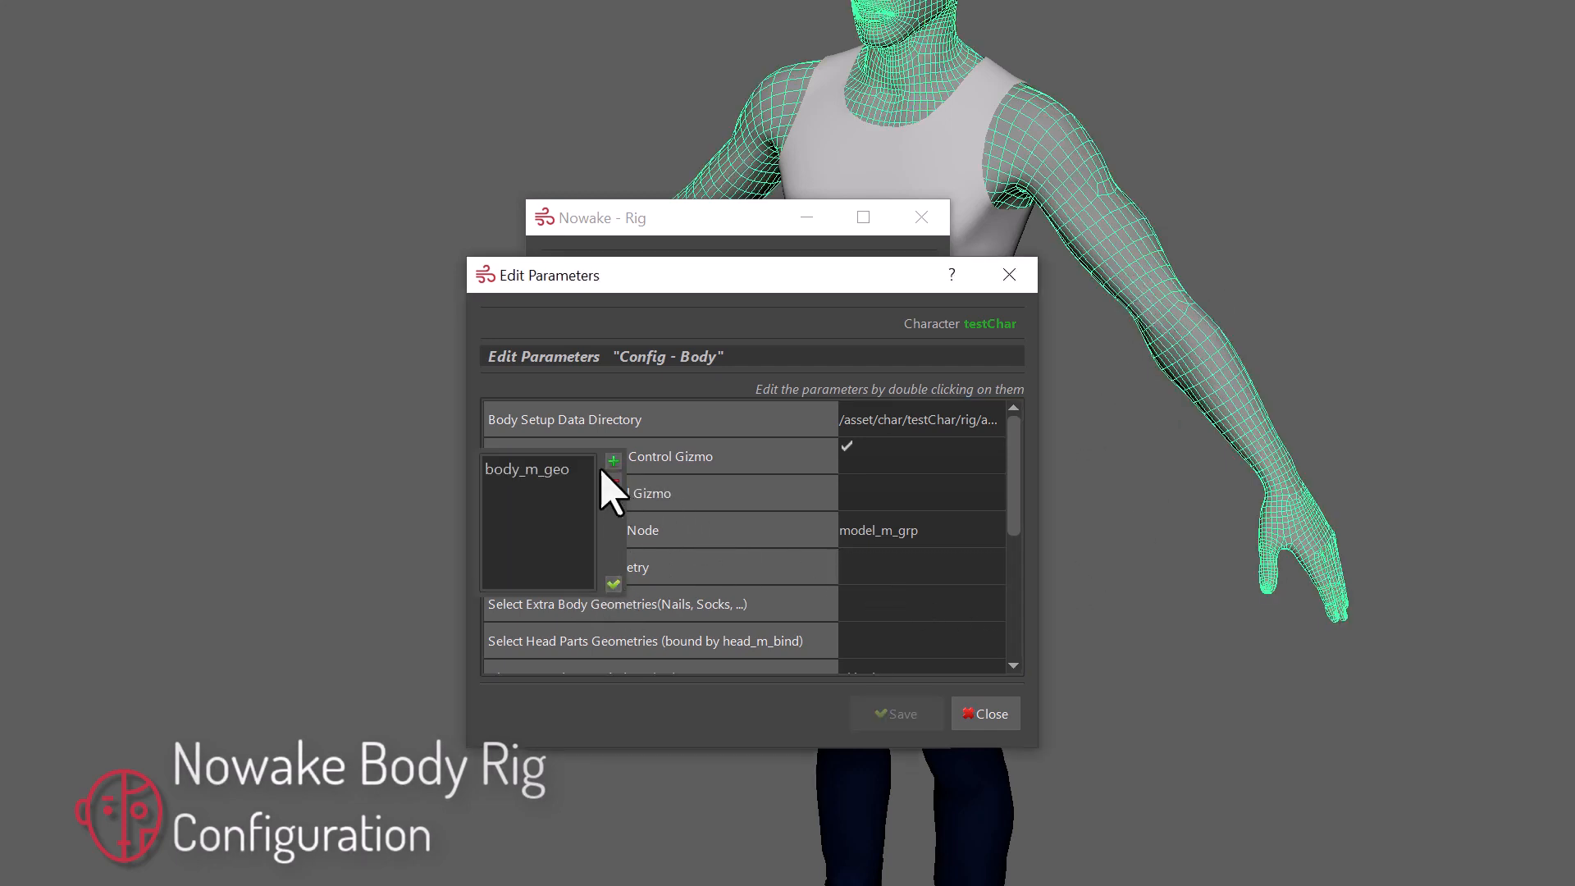
{"action": "left_click", "coordinate": [614, 584]}
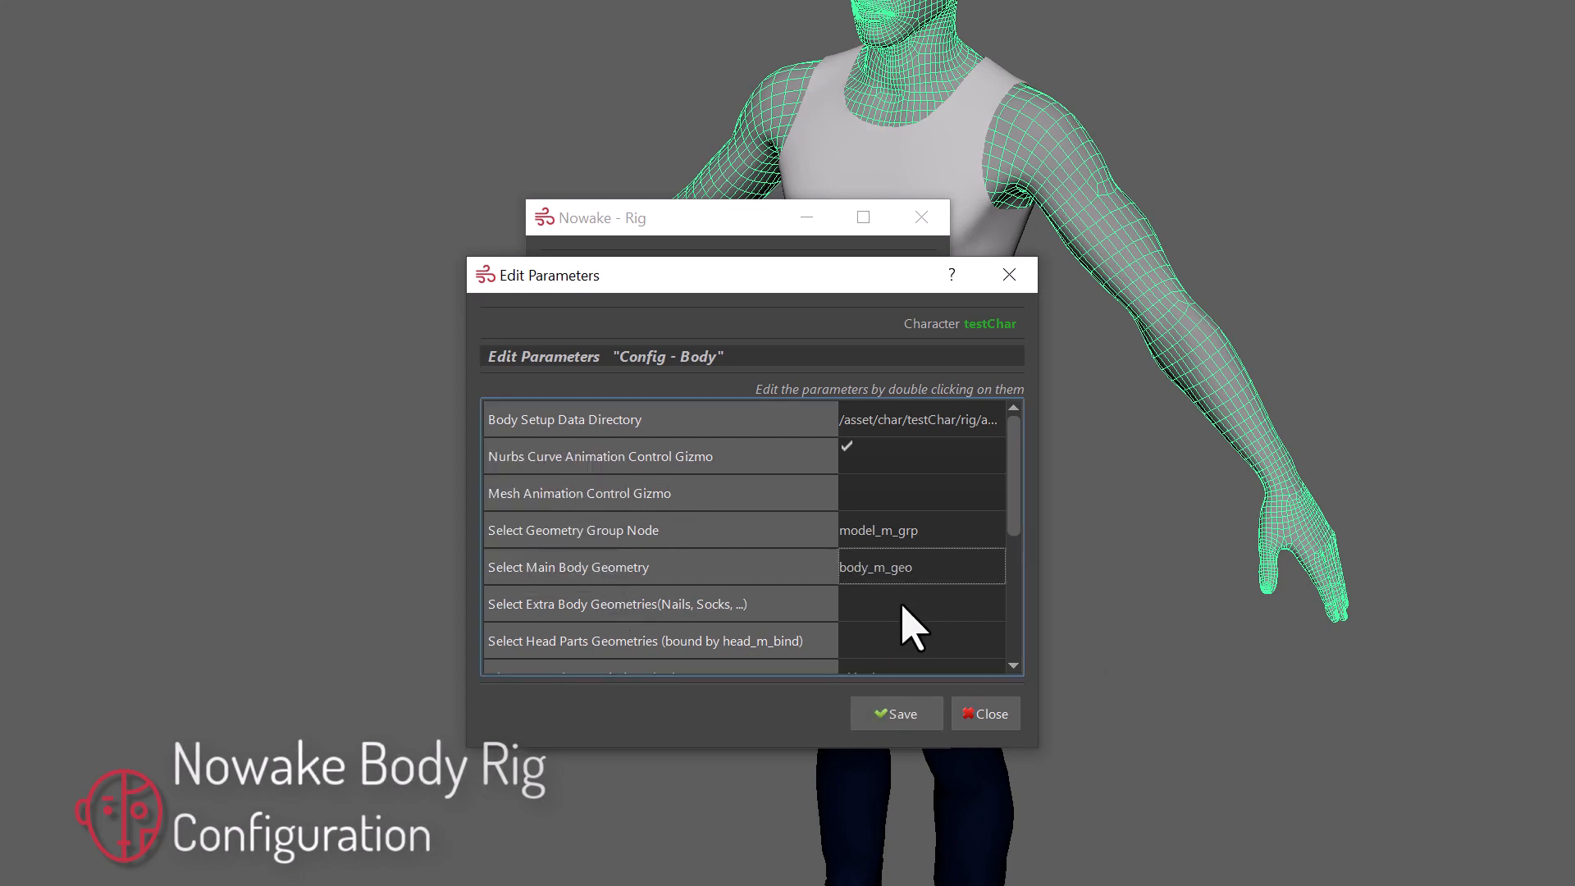
Set the Head Parts Geometries to headParts_m_grp and the meshes beneath it, from lowerTeeth_m_geo down to eyeball_r_geo.
{"action": "scroll", "coordinate": [910, 621], "scroll_direction": "down", "scroll_amount": 1}
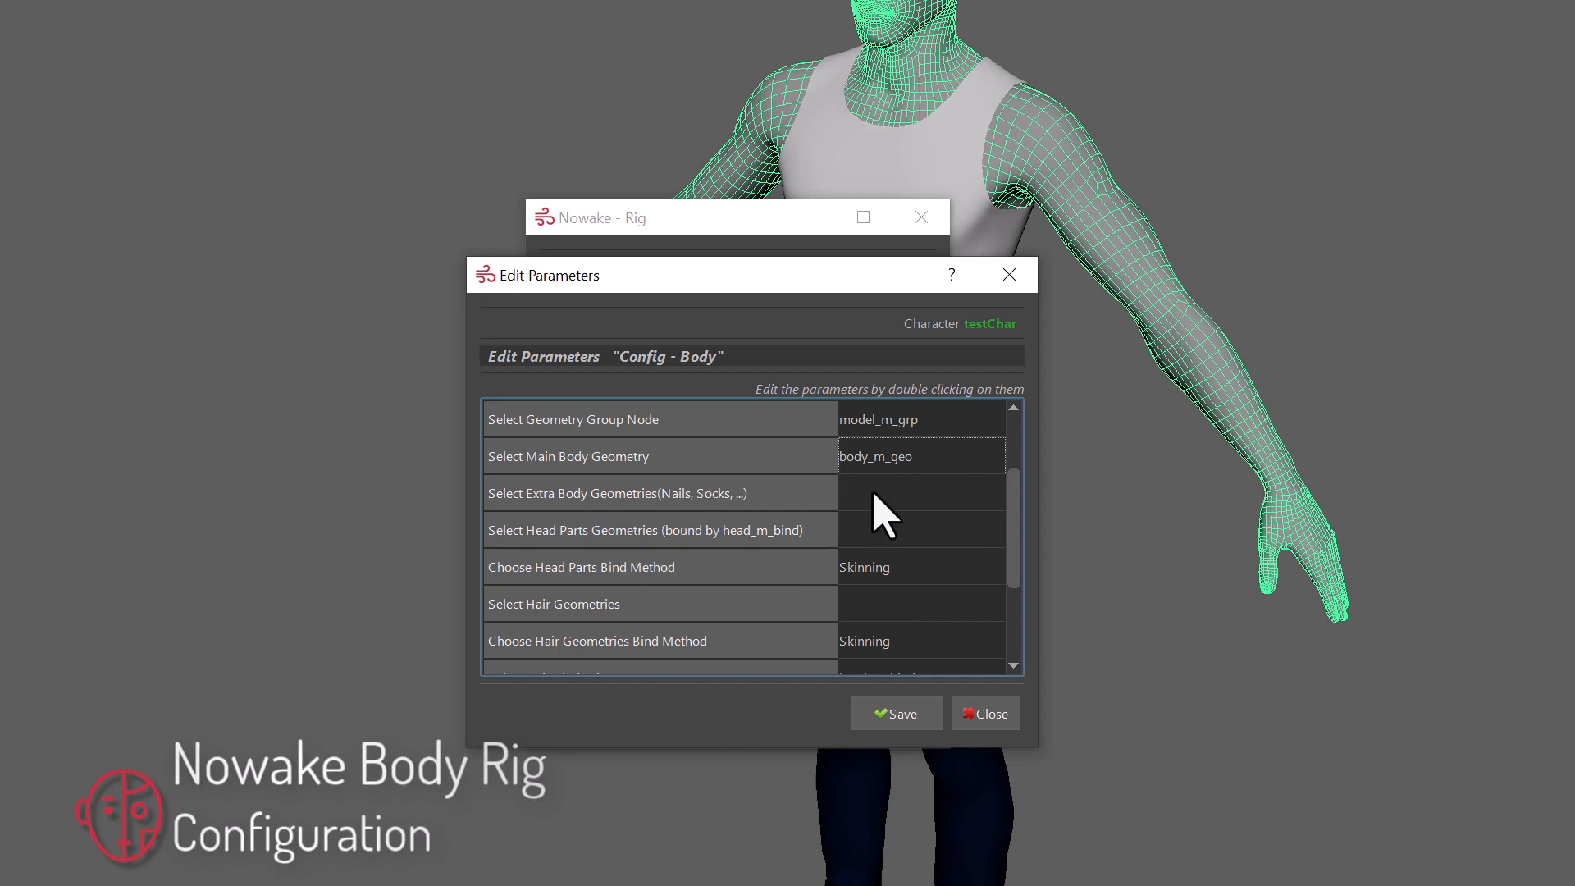
{"action": "left_click", "coordinate": [1252, 675]}
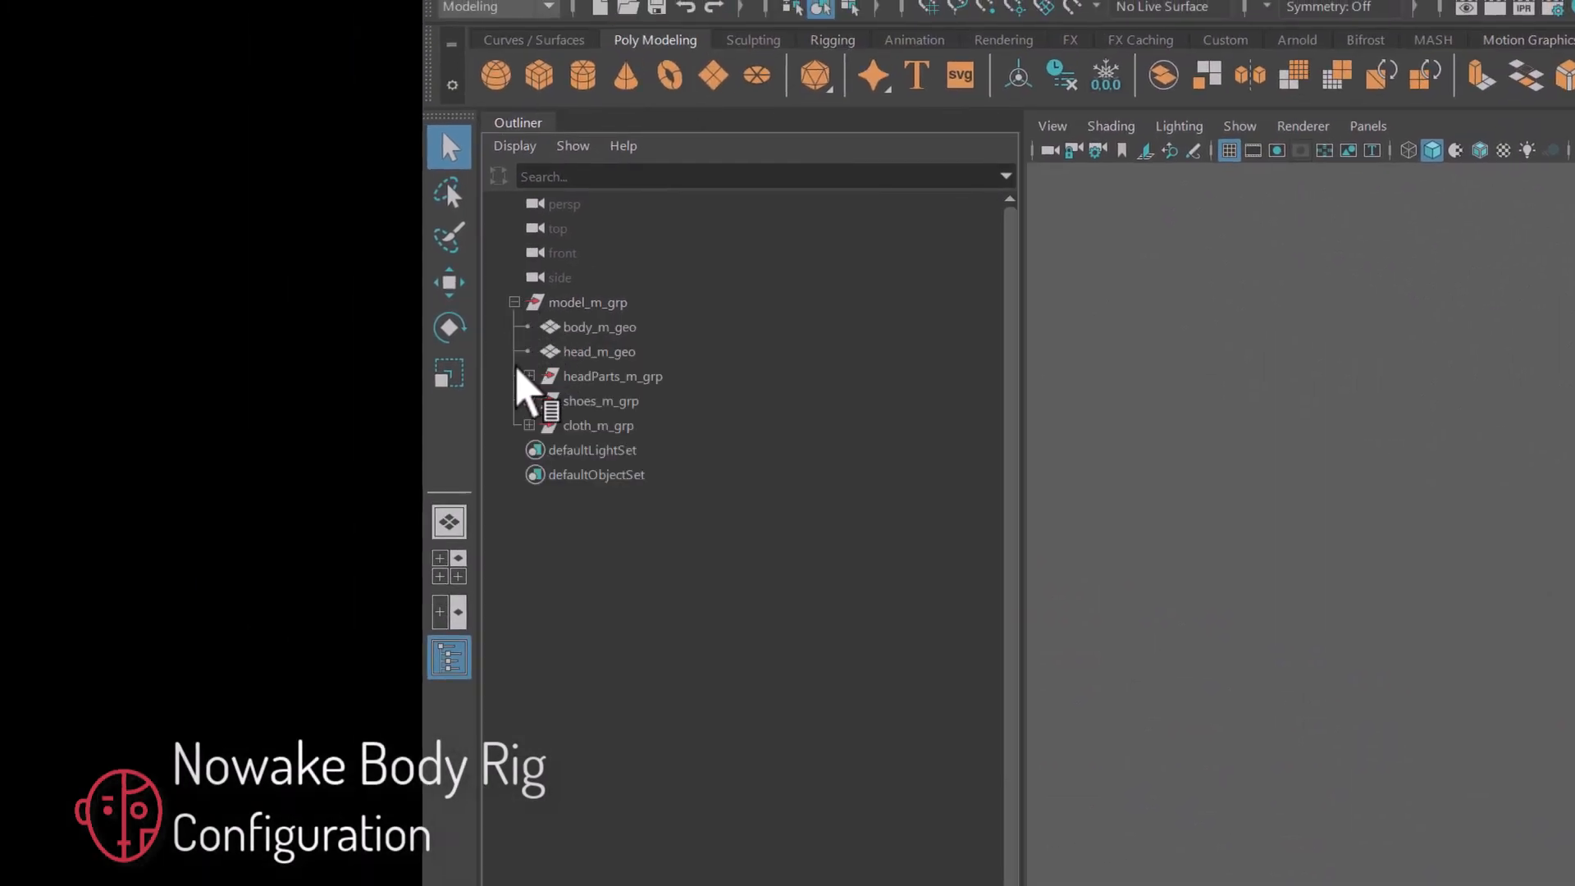
{"action": "left_click", "coordinate": [617, 377]}
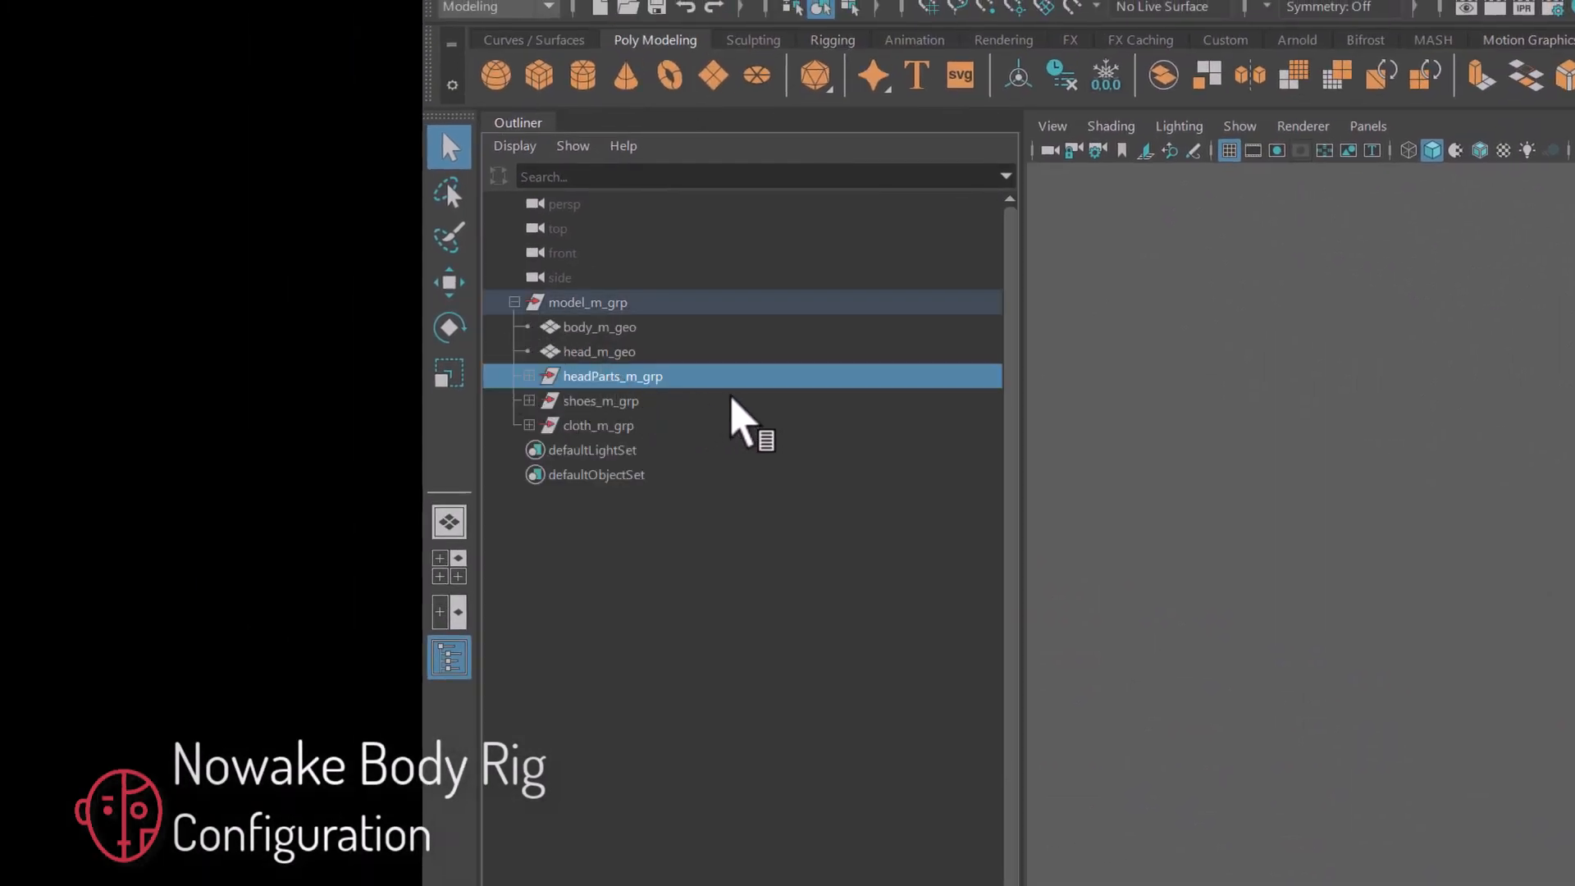
{"action": "left_click", "coordinate": [529, 375]}
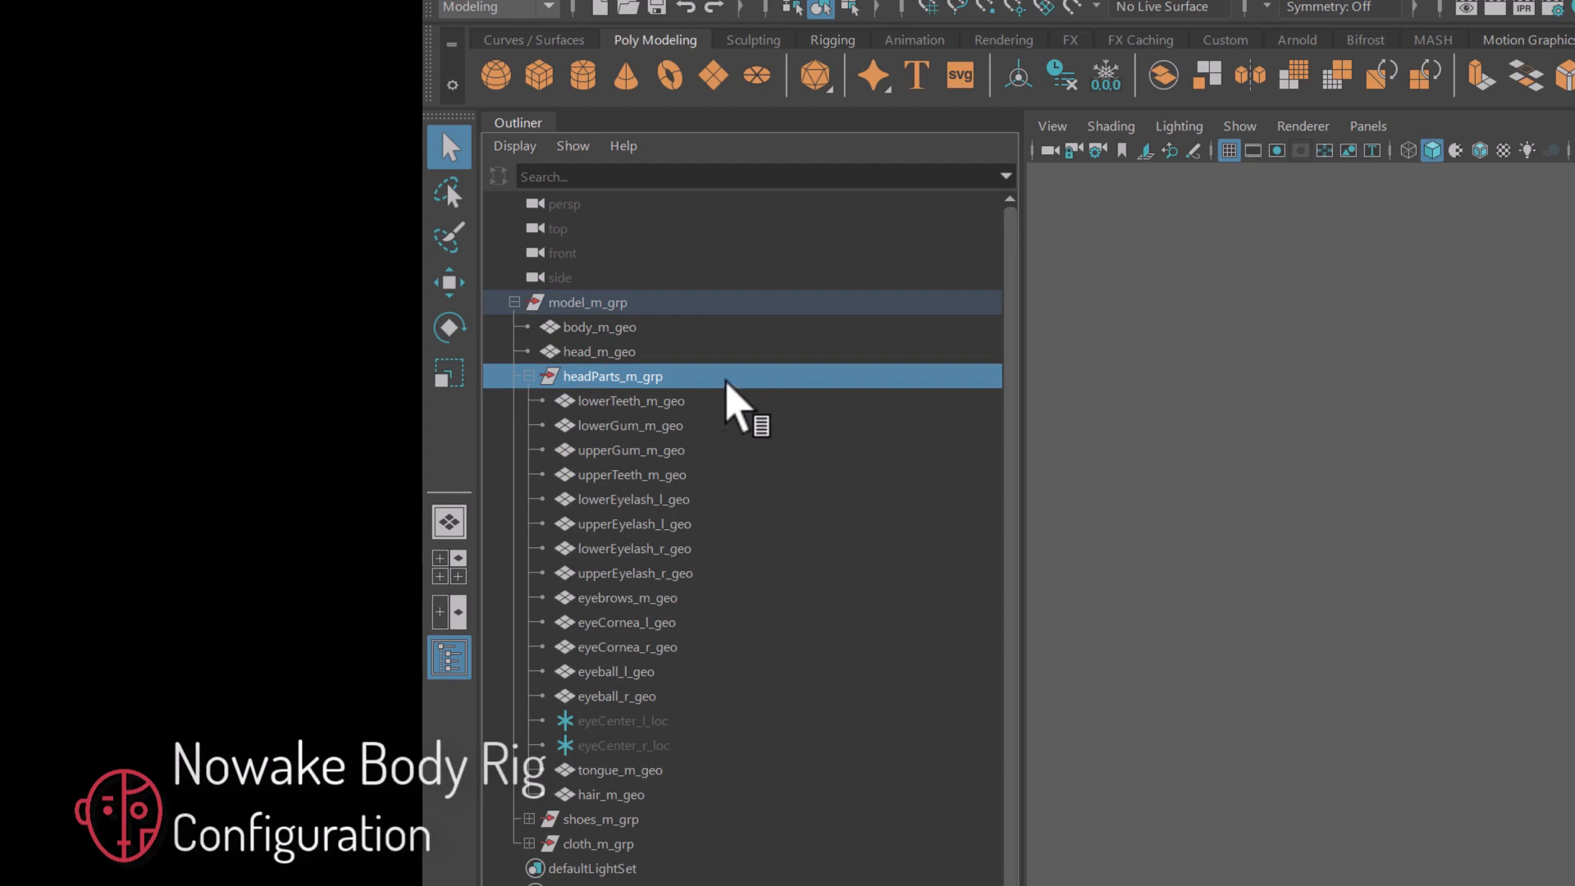
{"action": "left_click_drag", "start_coordinate": [716, 382], "coordinate": [719, 698]}
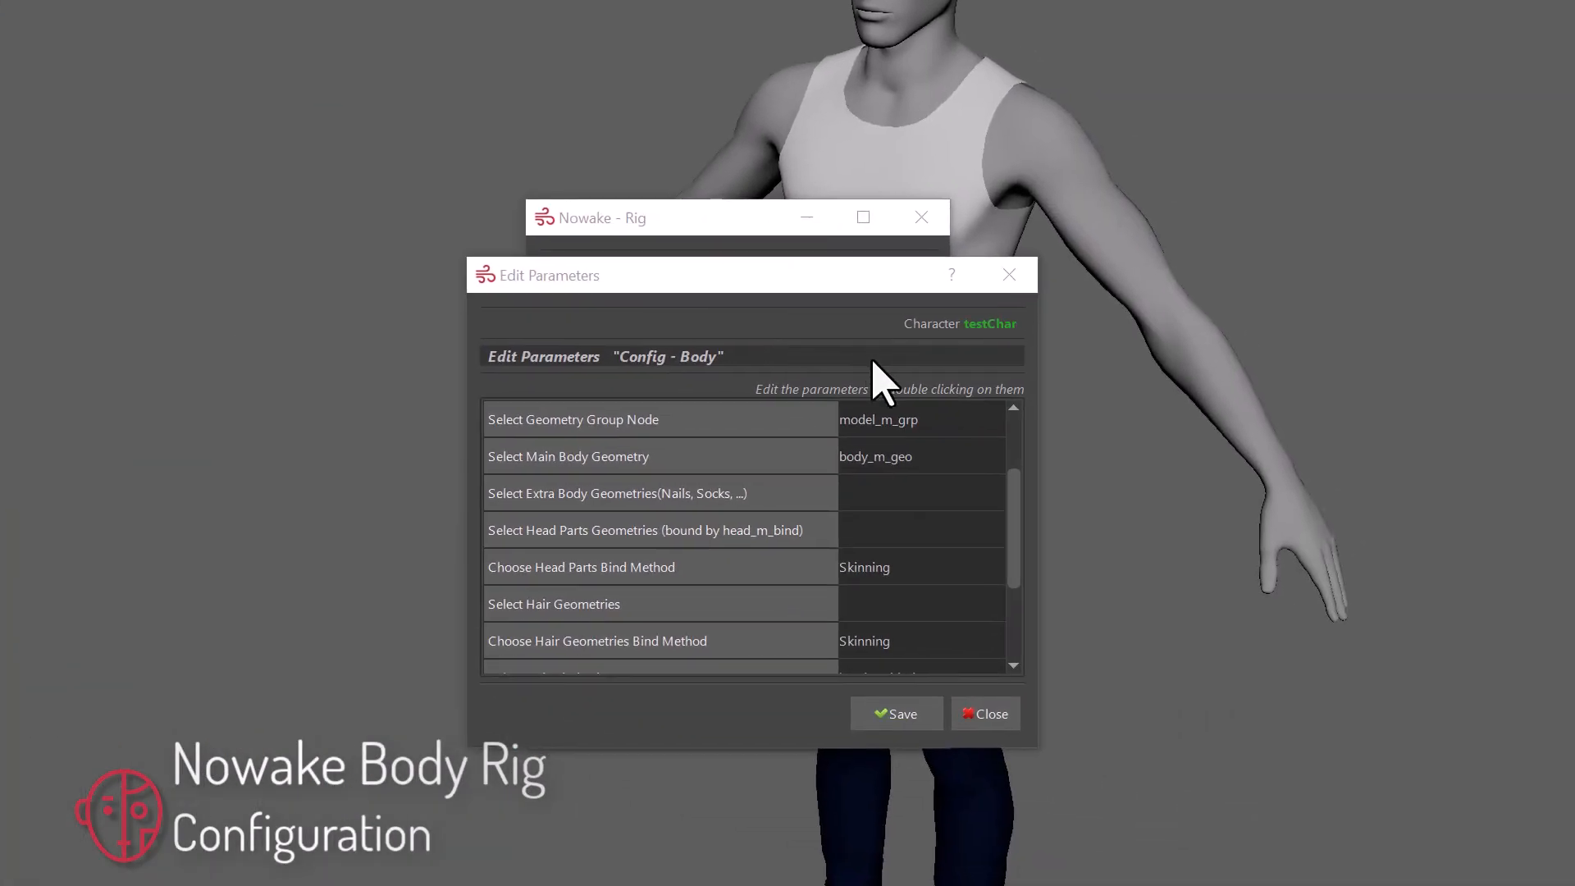
{"action": "double_click", "coordinate": [858, 532]}
{"action": "left_click", "coordinate": [613, 424]}
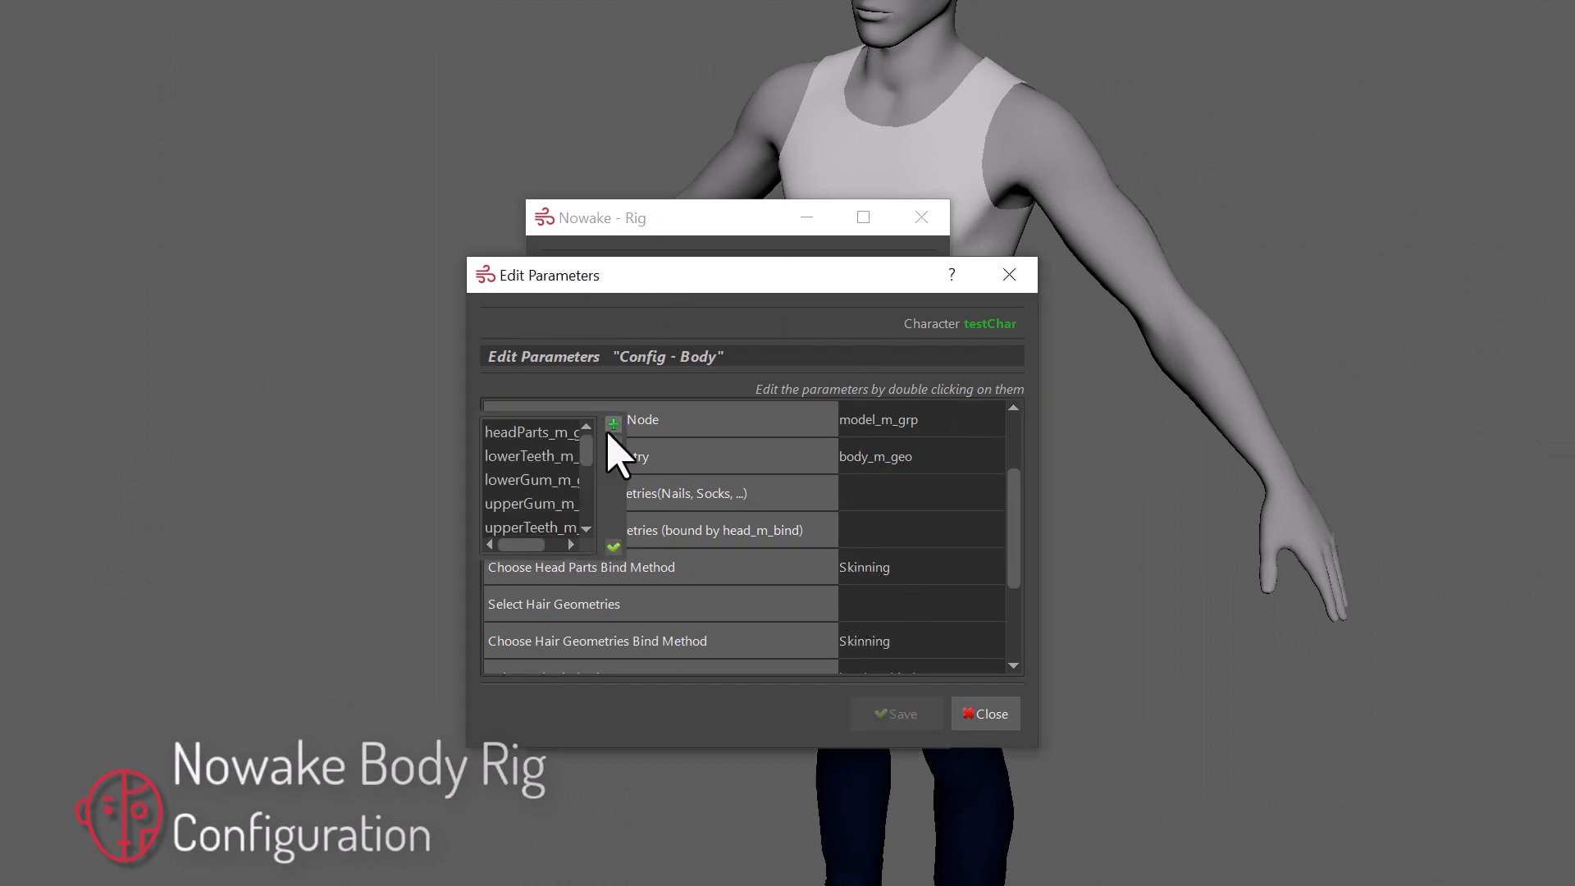
{"action": "left_click", "coordinate": [613, 546]}
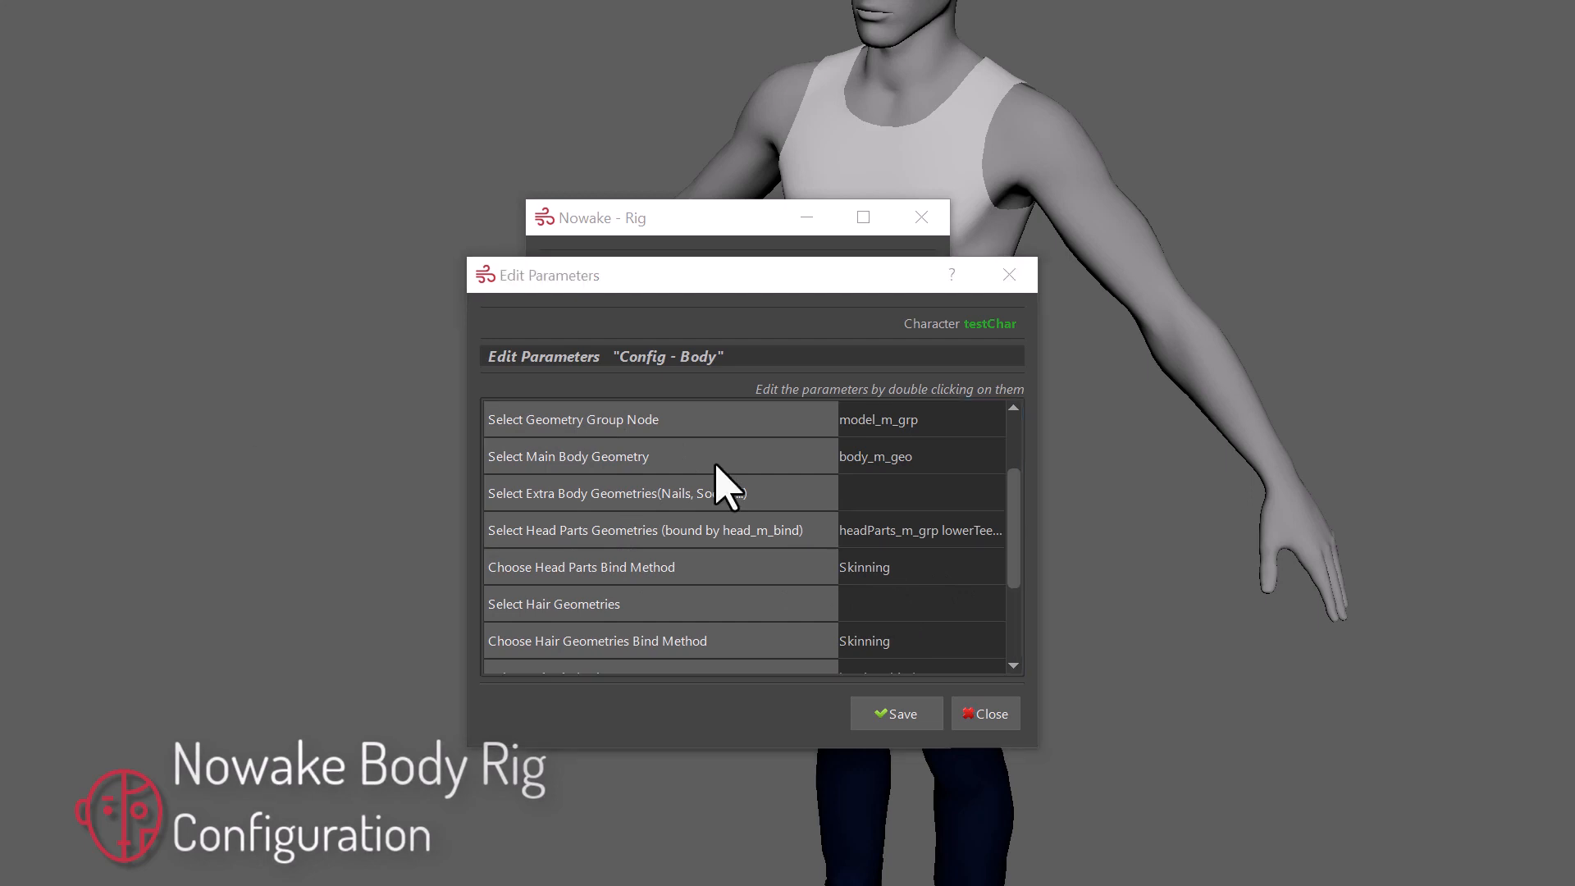
Set the Hair Geometries to hair_m_geo and the Cloth Geometries to cloth_m_grp.
{"action": "double_click", "coordinate": [883, 611]}
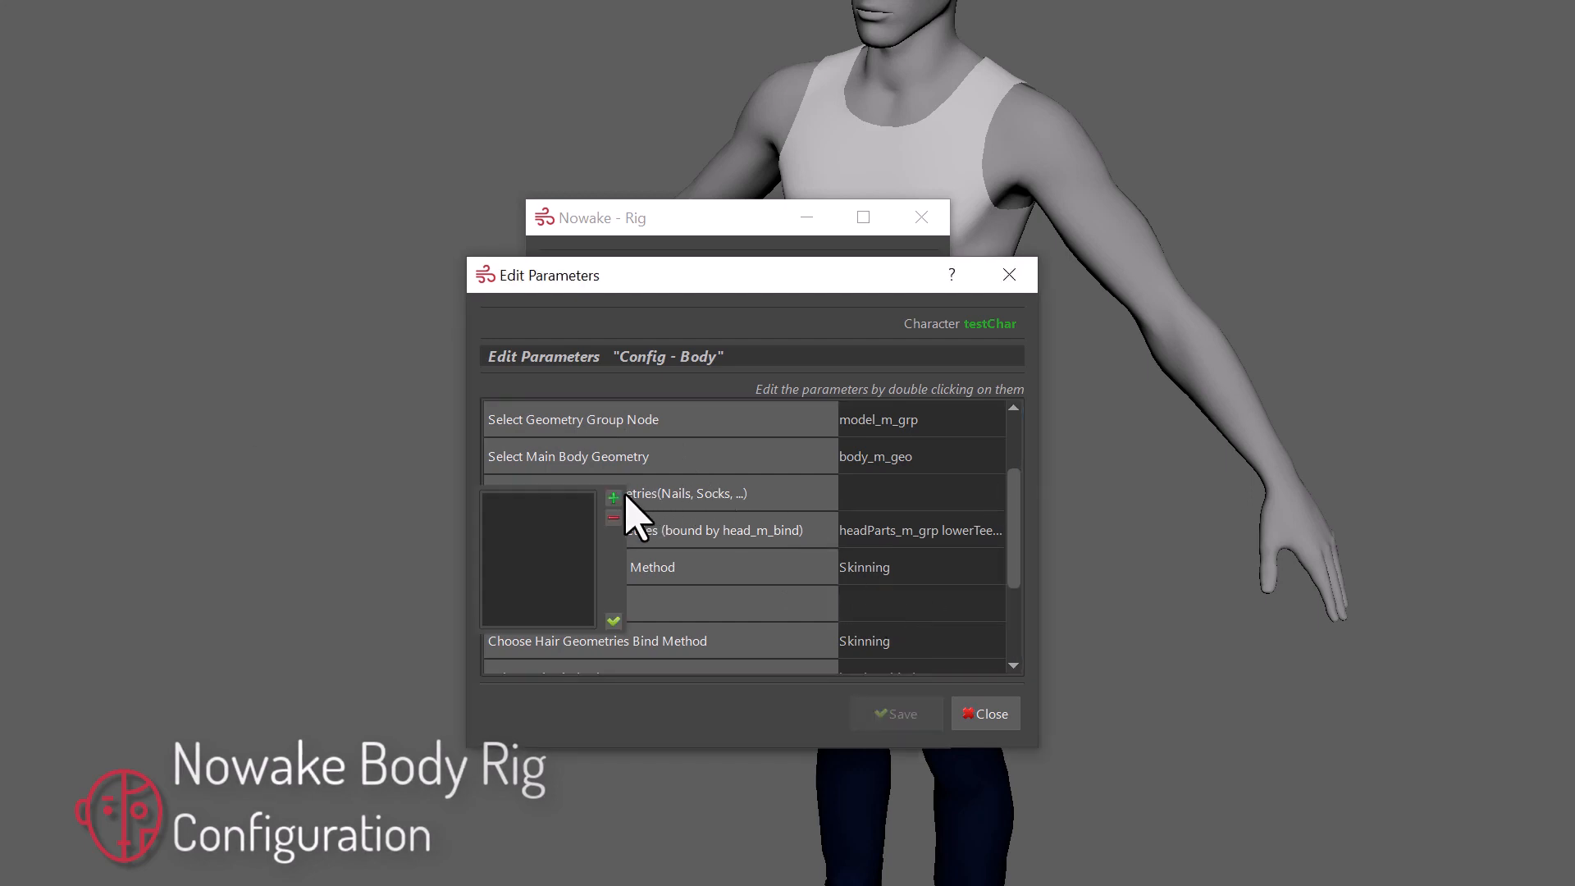
{"action": "left_click", "coordinate": [613, 621]}
{"action": "scroll", "coordinate": [1011, 578], "scroll_direction": "down", "scroll_amount": 3}
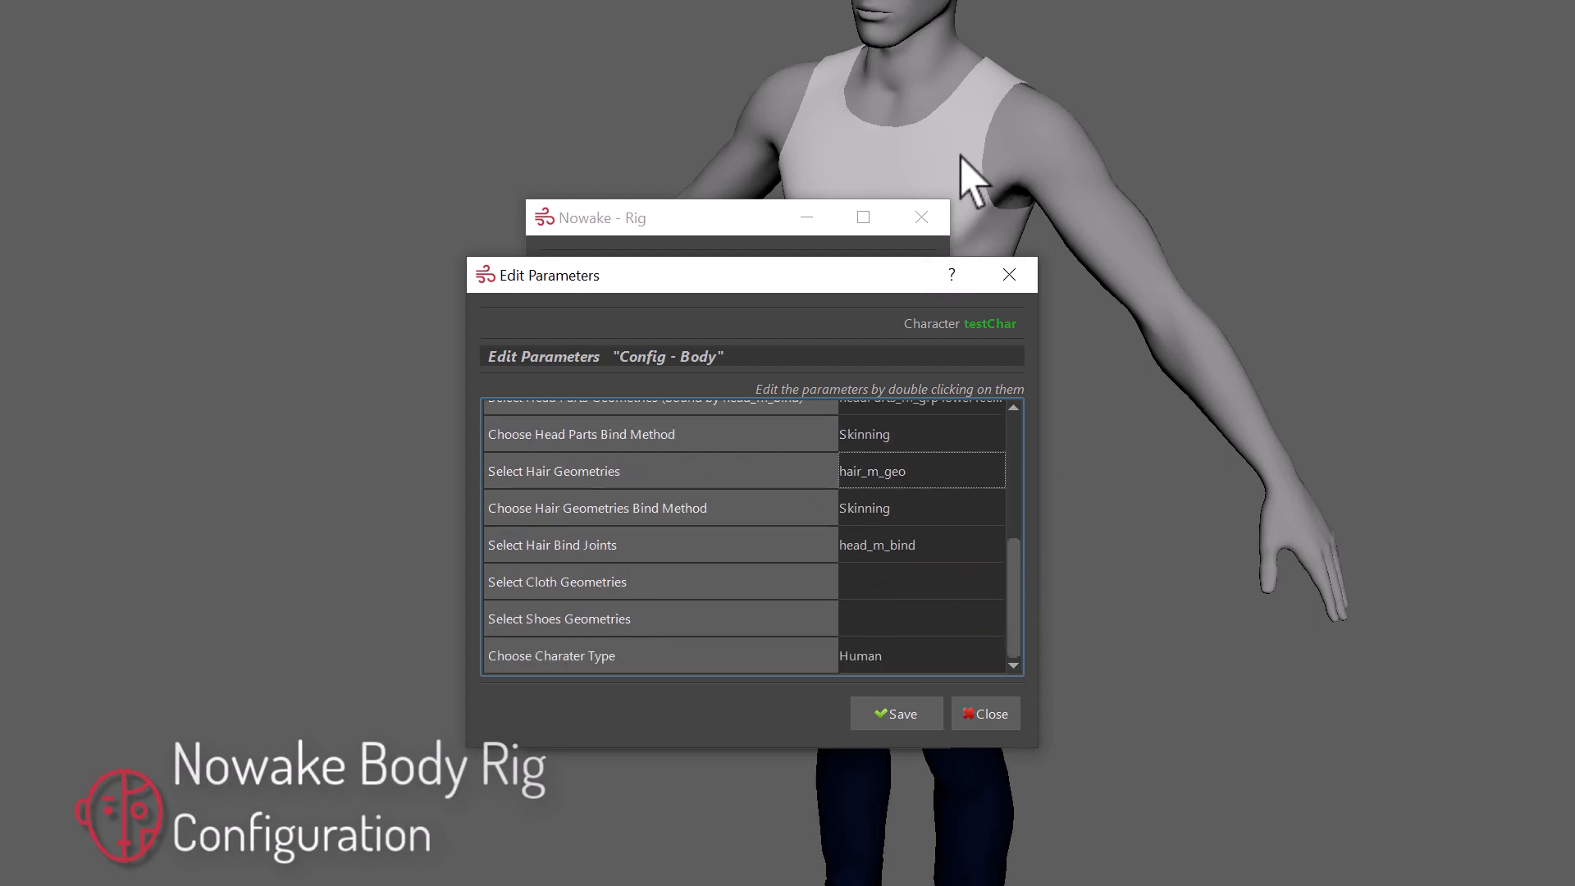
{"action": "left_click", "coordinate": [973, 181]}
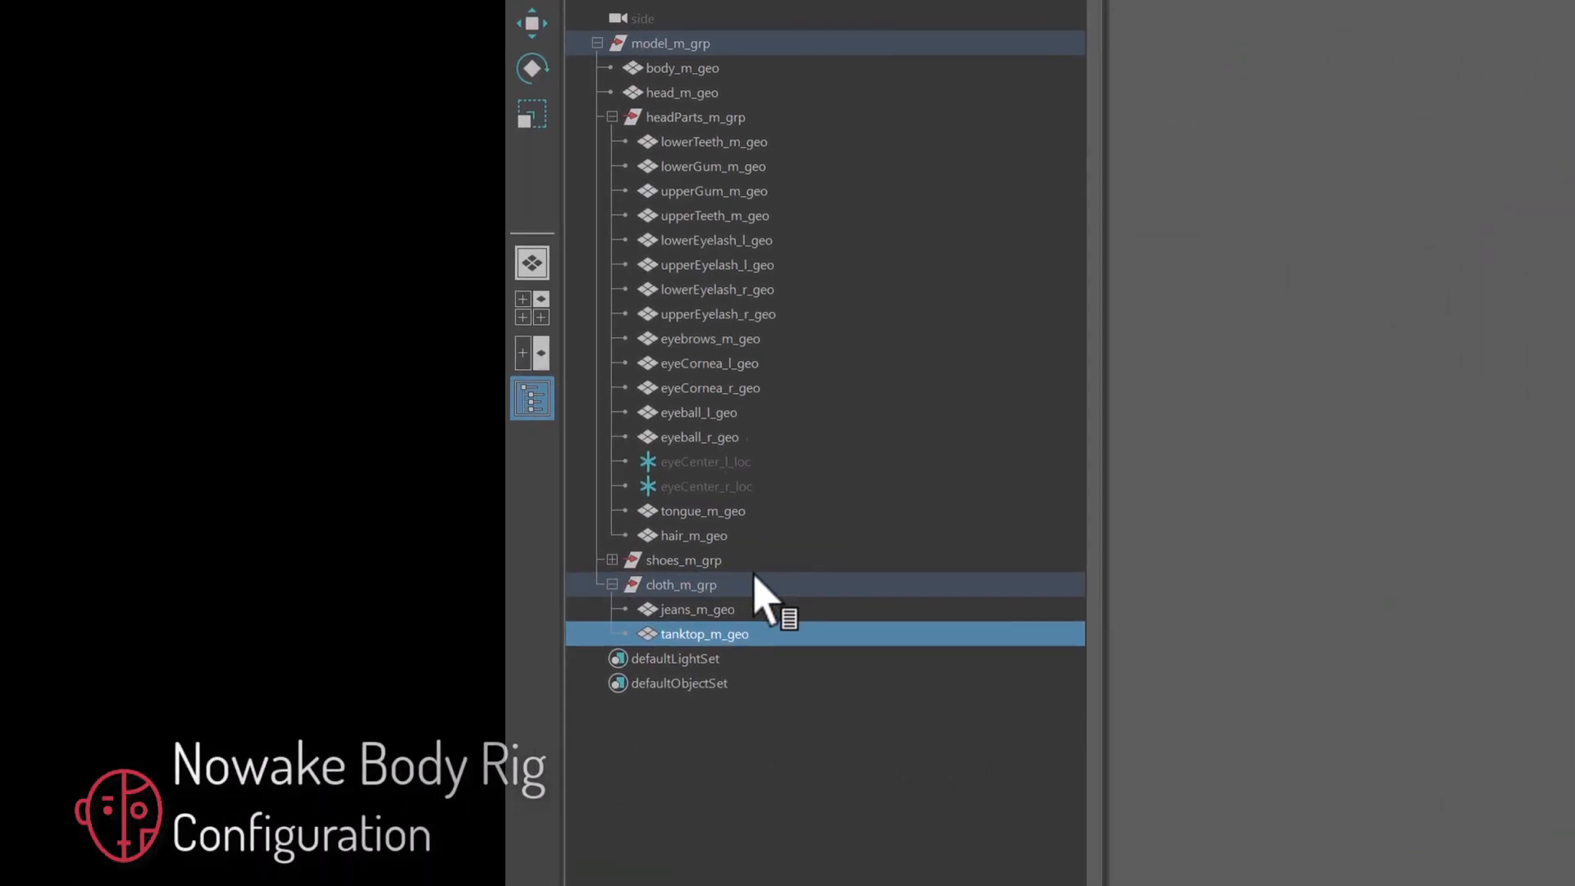
{"action": "left_click", "coordinate": [736, 586]}
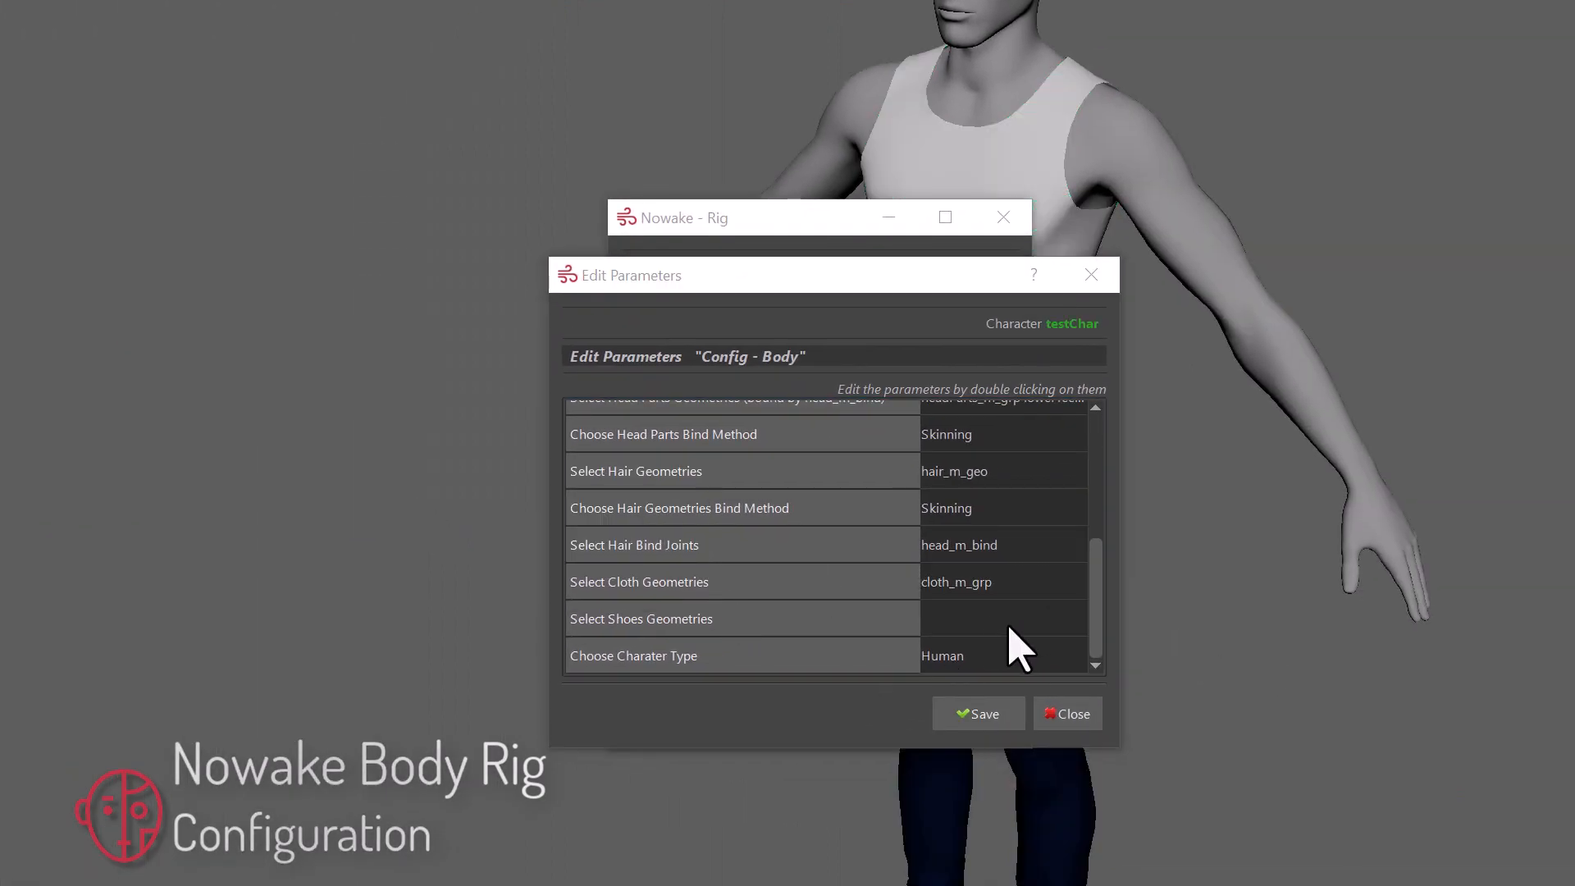
Set the Shoes Geometries to shoes_m_grp and save the Config - Body parameters.
{"action": "double_click", "coordinate": [1009, 628]}
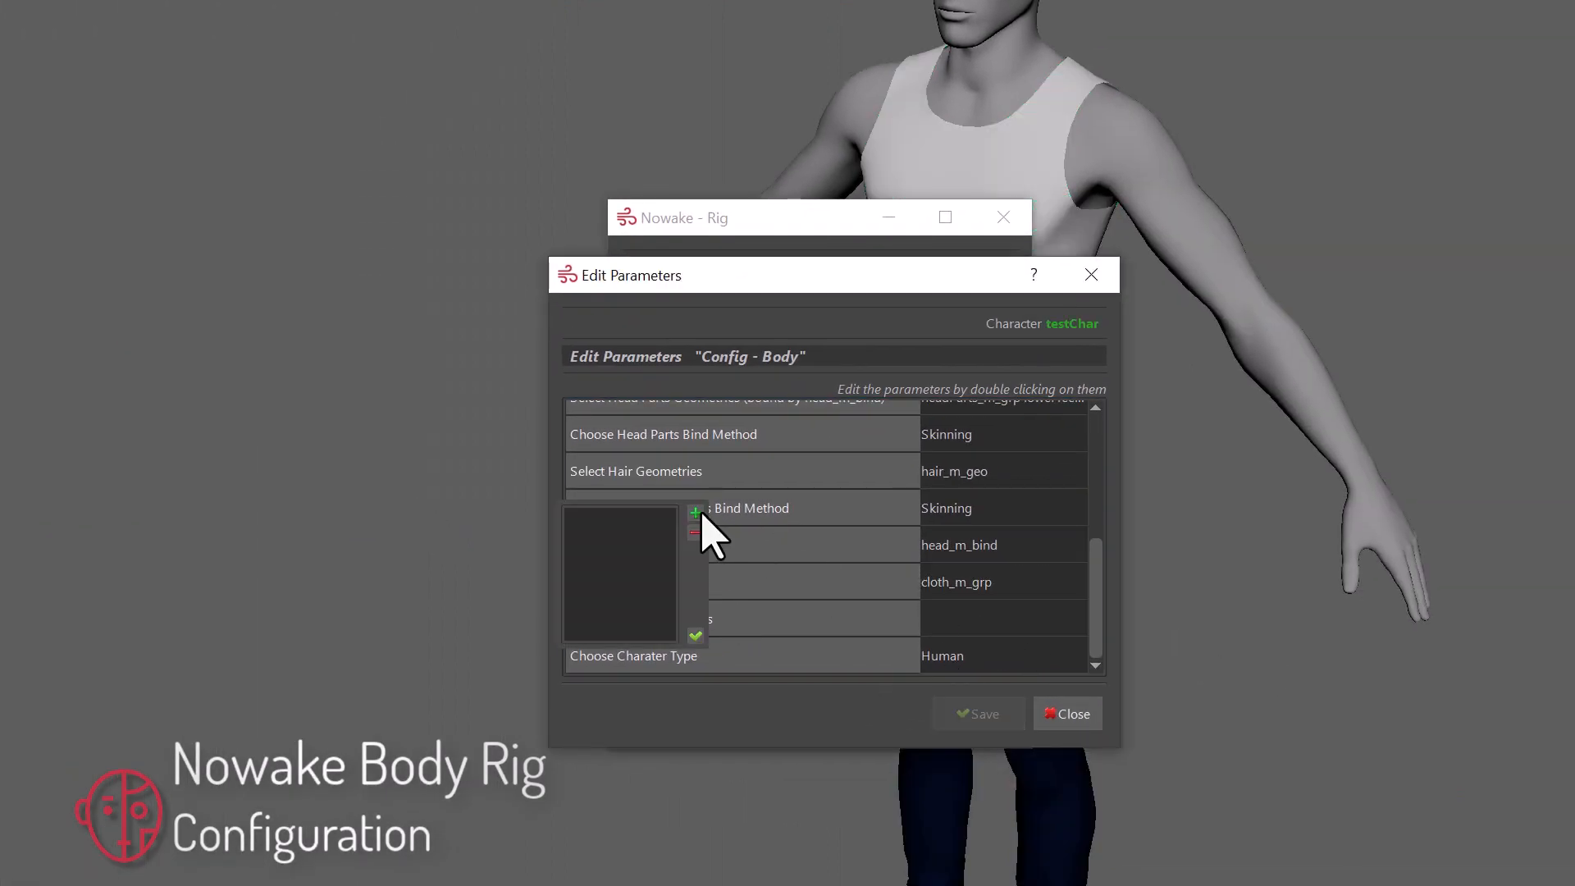
{"action": "left_click", "coordinate": [694, 635]}
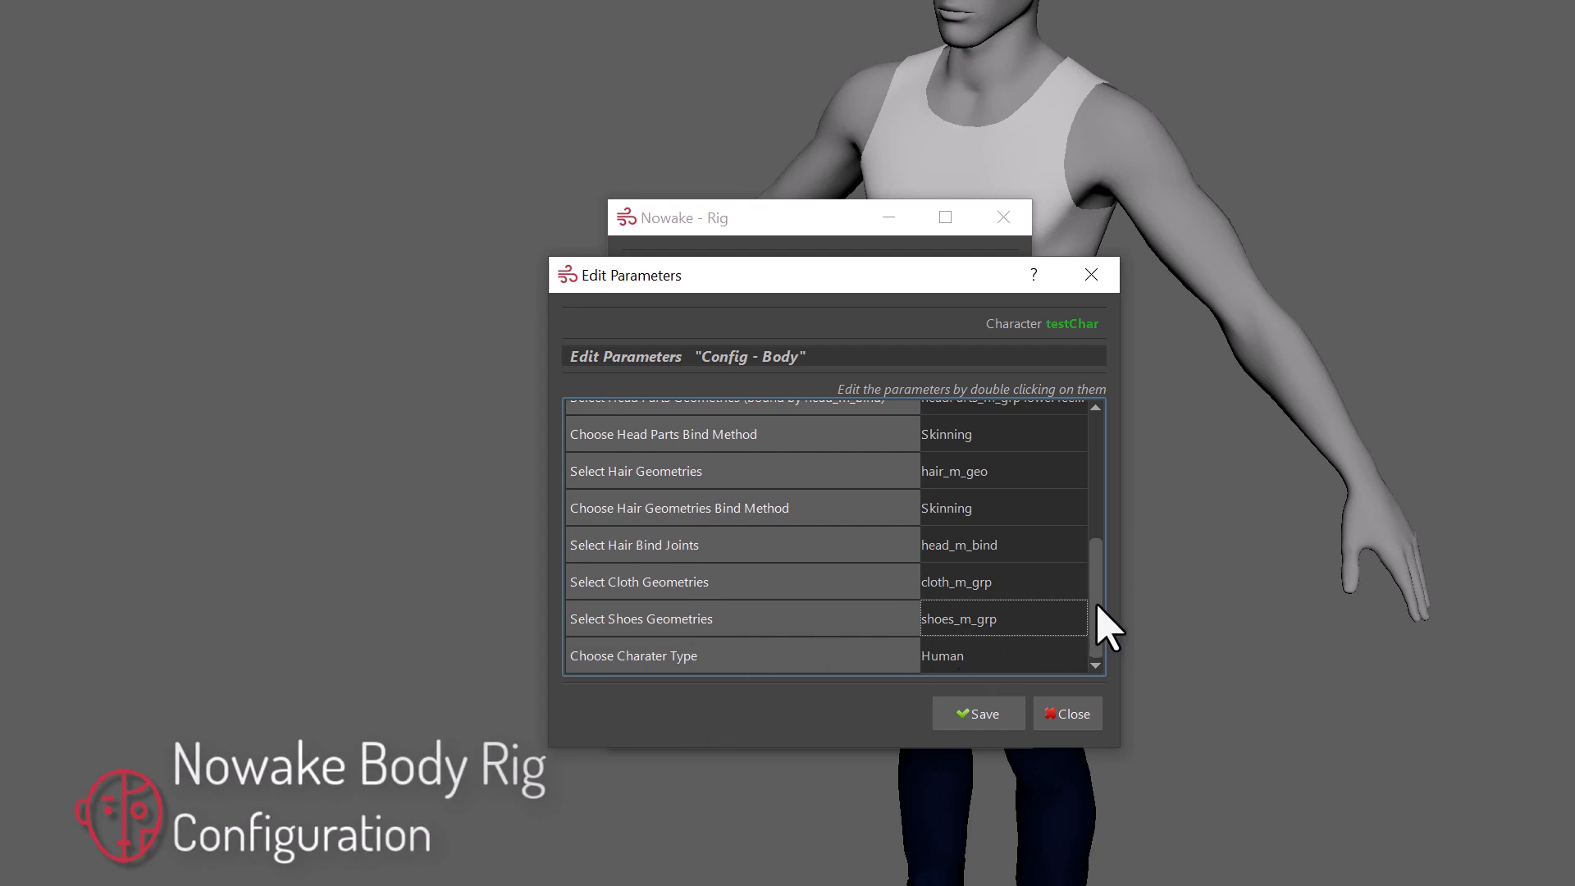
{"action": "mouse_move", "coordinate": [1097, 607]}
{"action": "left_mouse_down"}
{"action": "mouse_move", "coordinate": [1086, 472]}
{"action": "mouse_move", "coordinate": [1099, 632]}
{"action": "left_mouse_up"}
{"action": "left_click", "coordinate": [978, 715]}
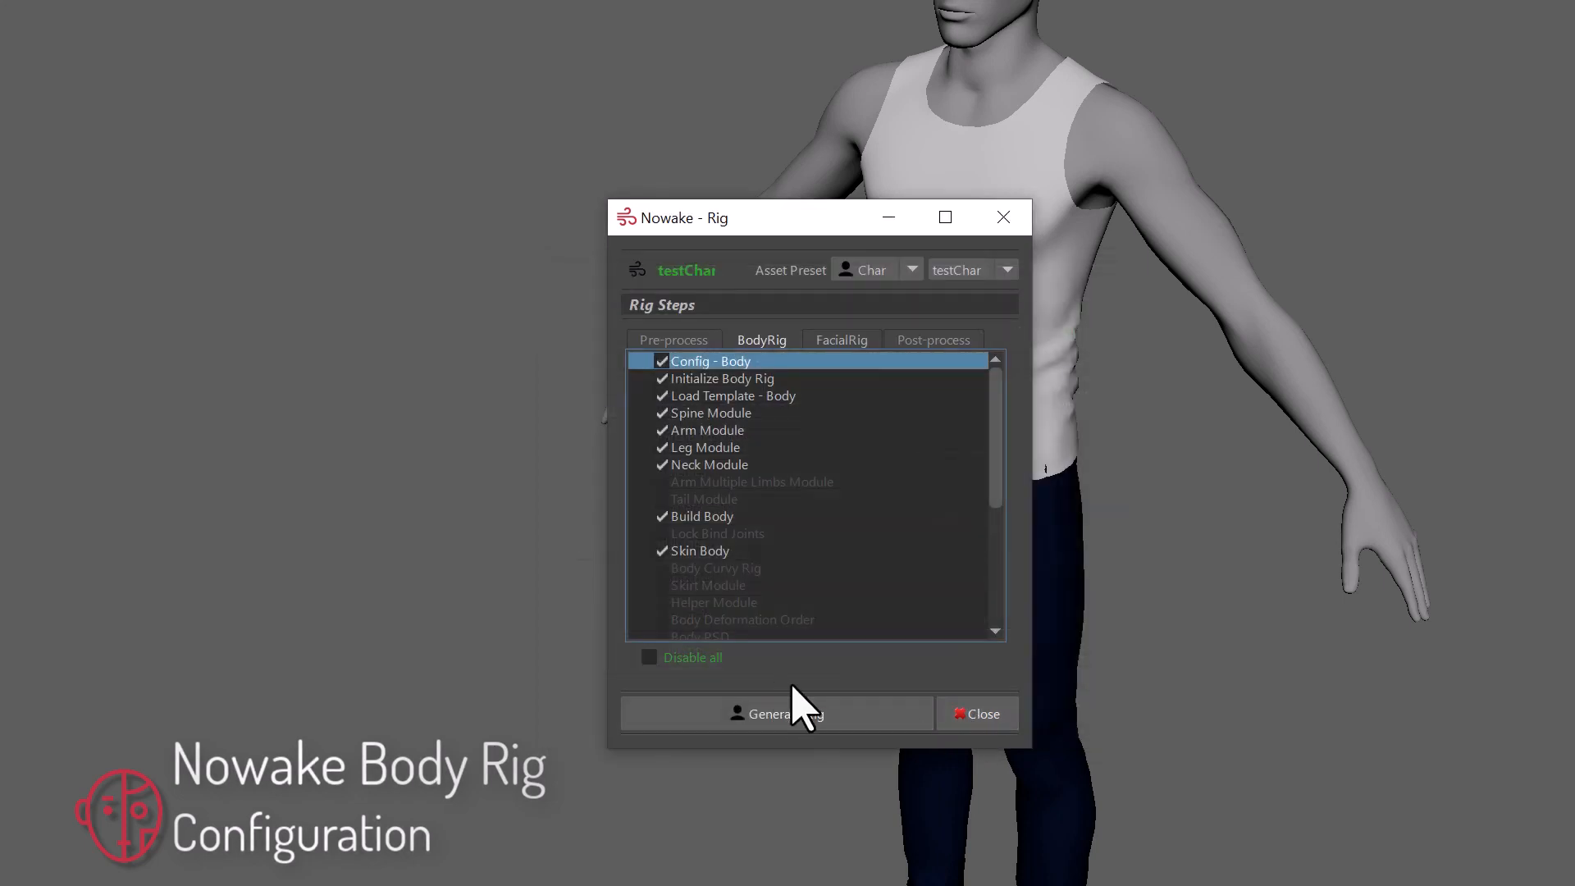